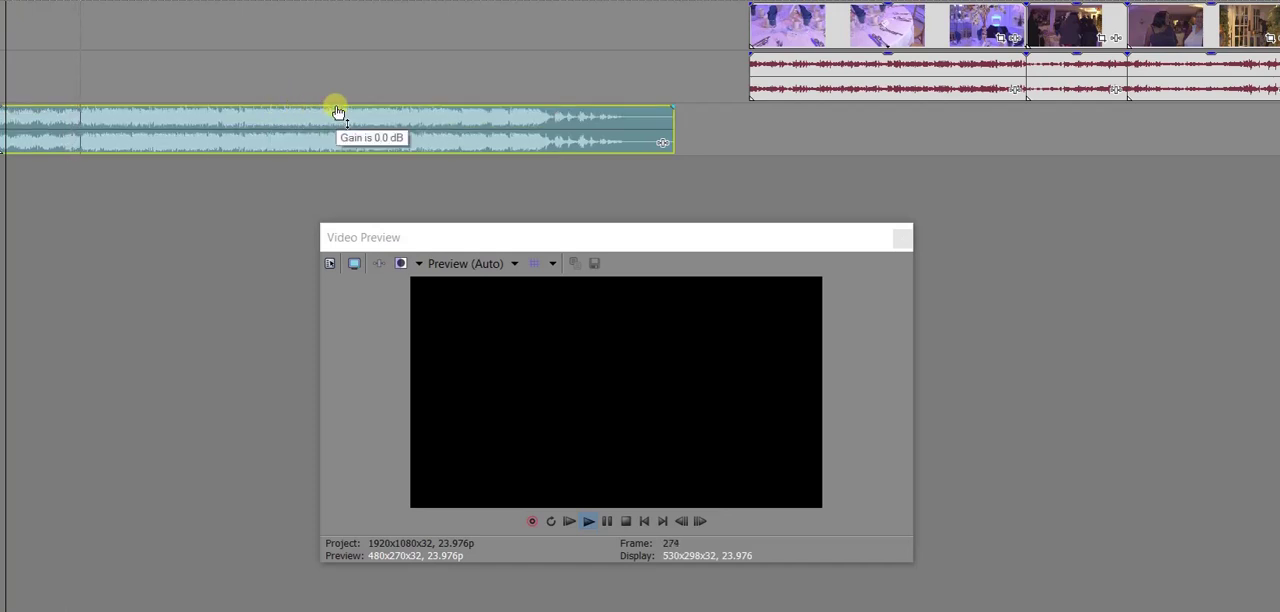
# Pull the music event's gain envelope down to about -16.6 dB, then reselect the music clip
pyautogui.moveTo(337, 111)
pyautogui.mouseDown()
pyautogui.moveTo(345, 165)
pyautogui.moveTo(347, 146)
pyautogui.mouseUp()
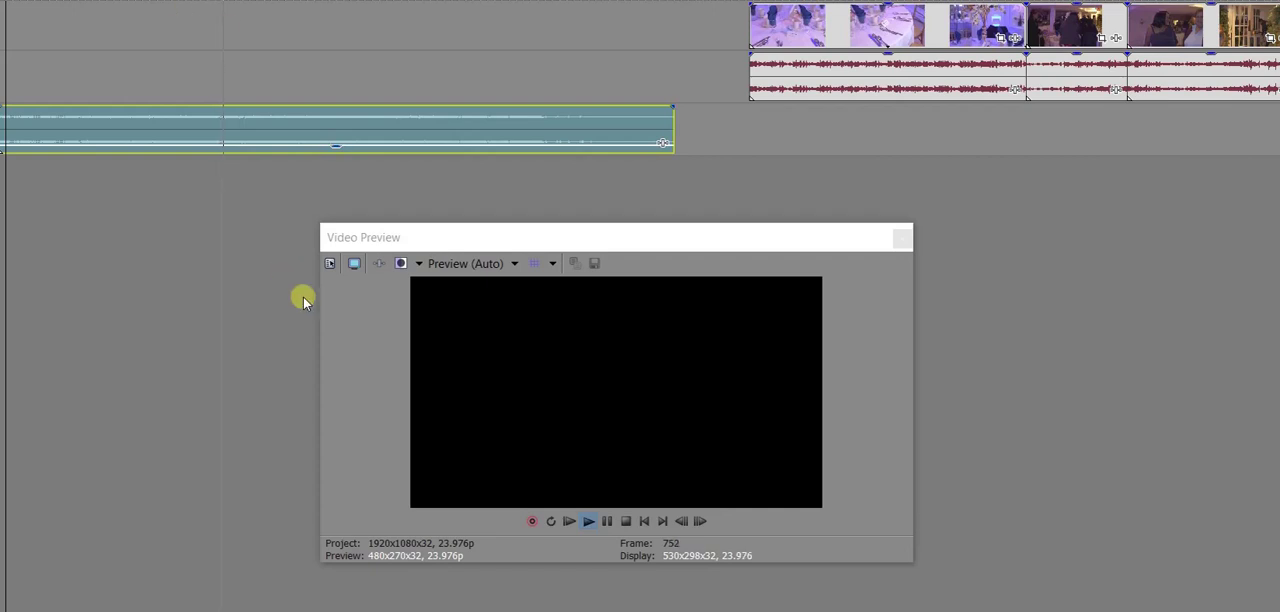
pyautogui.click(610, 67)
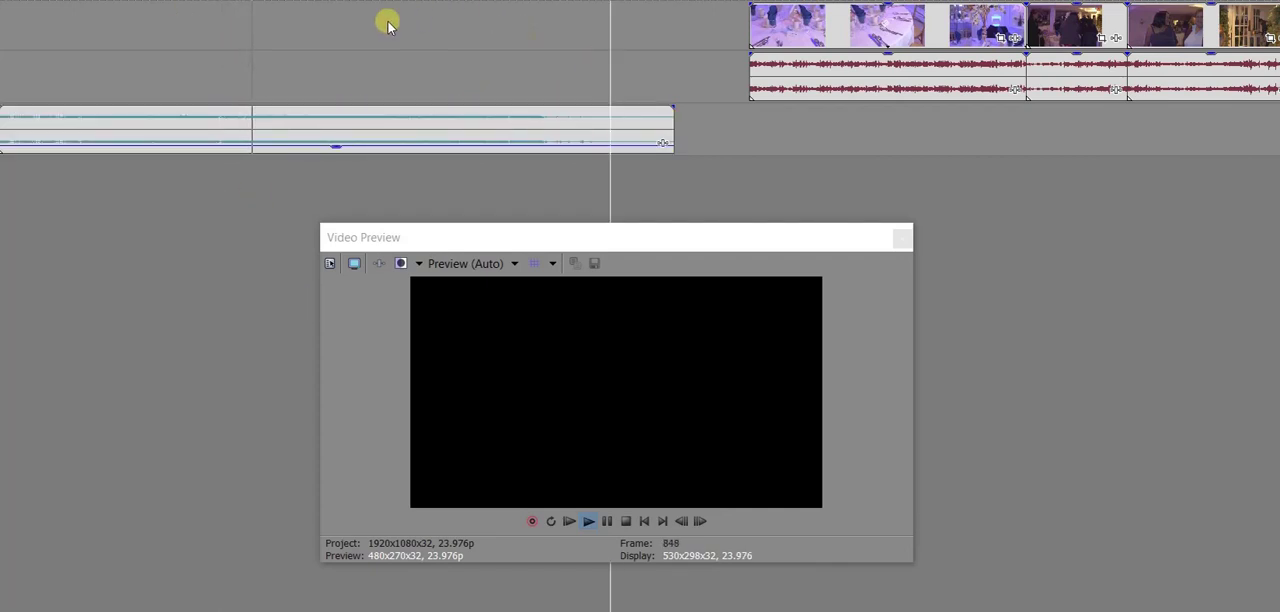
pyautogui.click(337, 150)
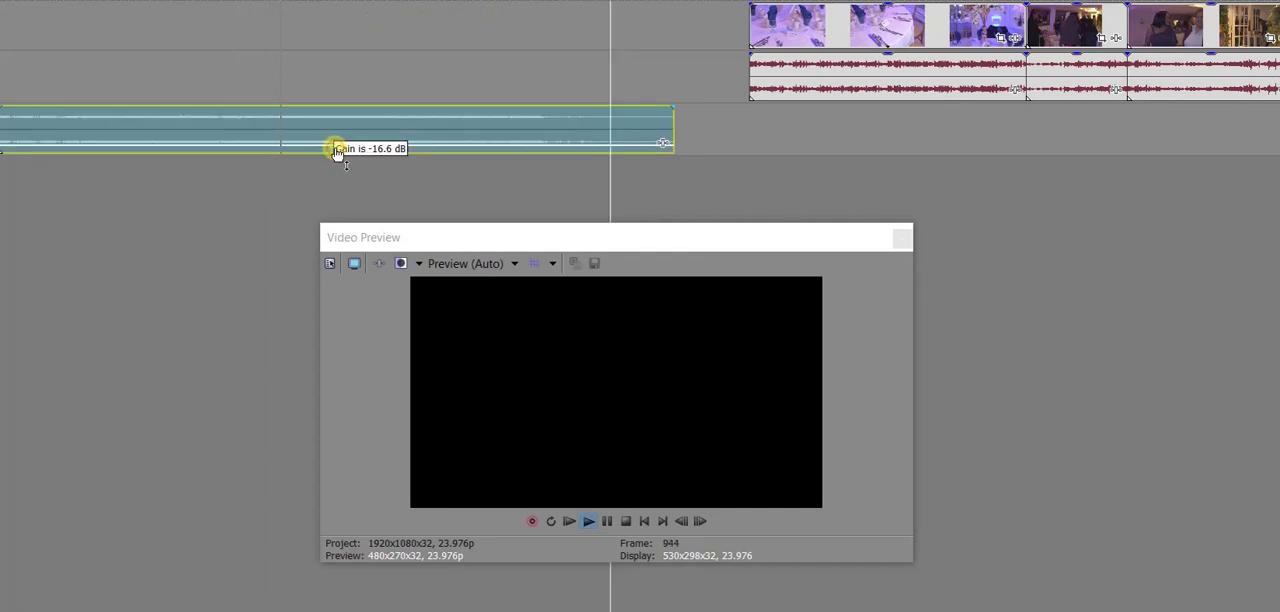
pyautogui.scroll(-5, 647, 89)
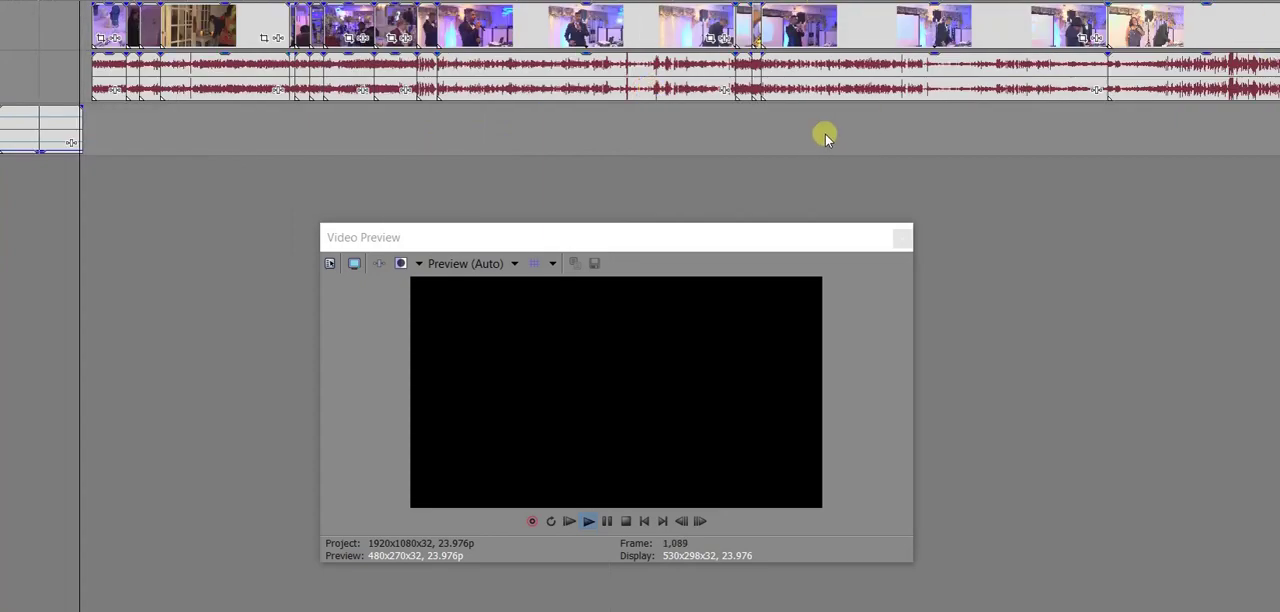
pyautogui.scroll(-3, 848, 102)
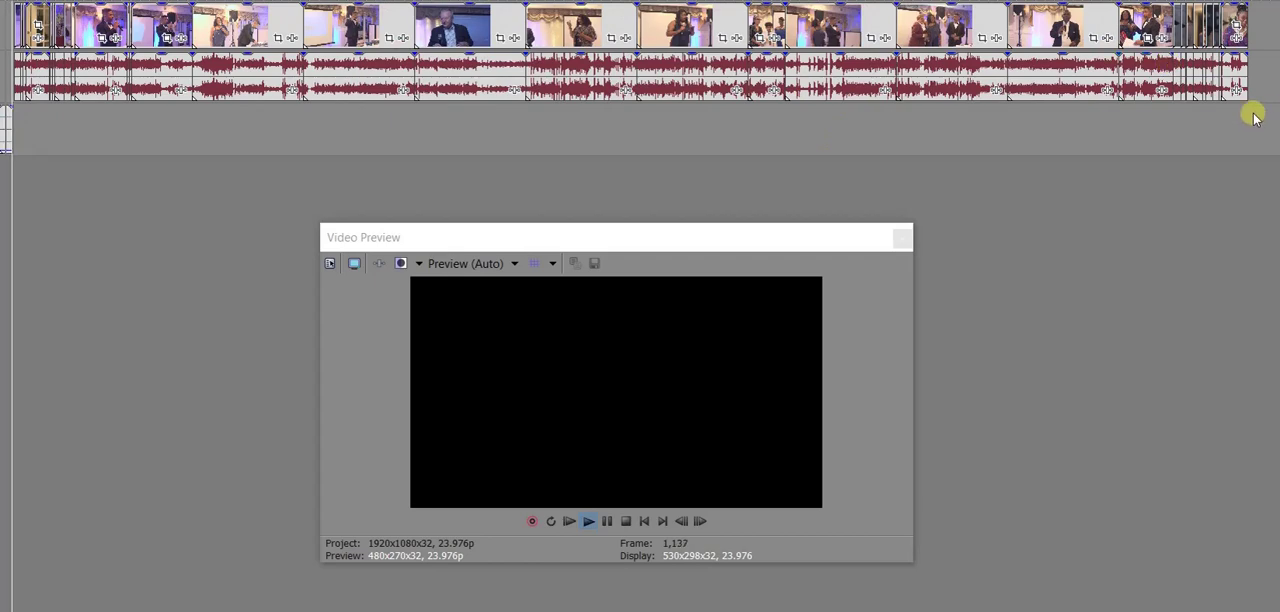
# Lower the first speech-track audio event's gain to about -18.8 dB
pyautogui.moveTo(1256, 117); pyautogui.dragTo(14, 90)
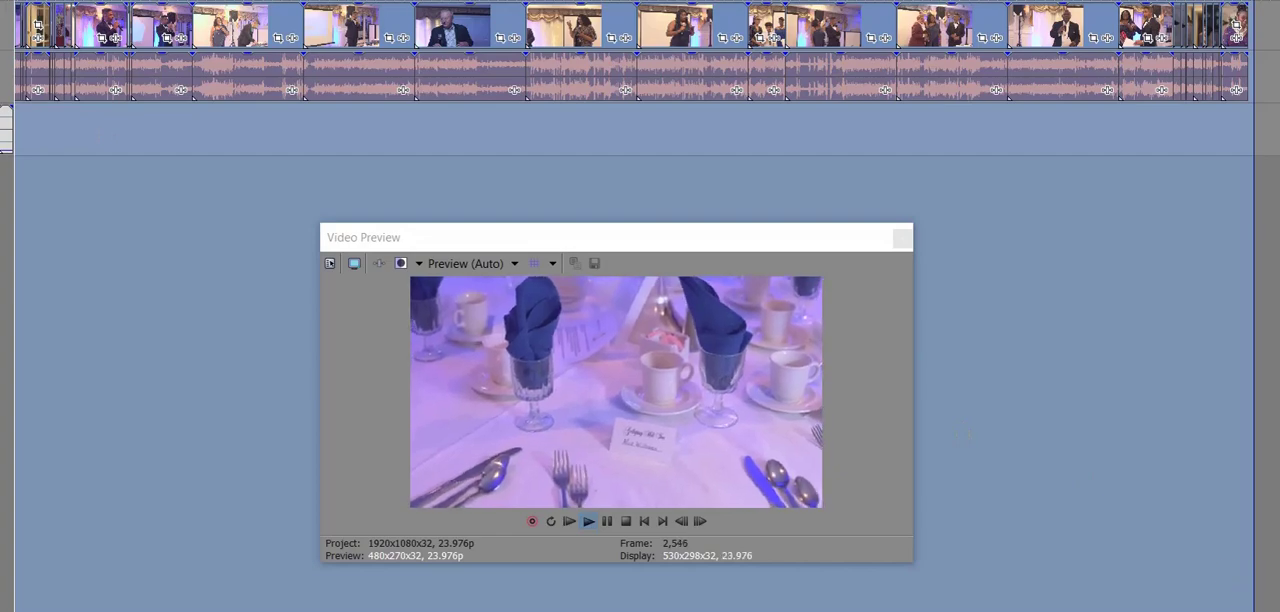
pyautogui.click(480, 110)
pyautogui.moveTo(47, 148); pyautogui.dragTo(52, 150)
pyautogui.scroll(-3, 300, 80)
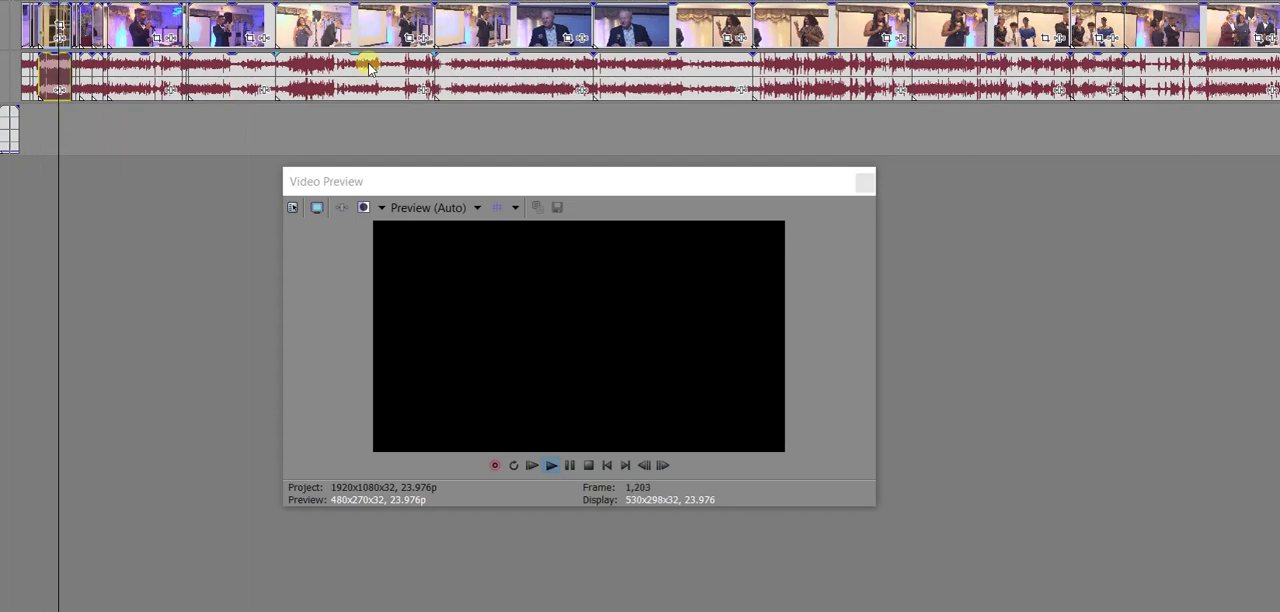
pyautogui.scroll(-2, 405, 112)
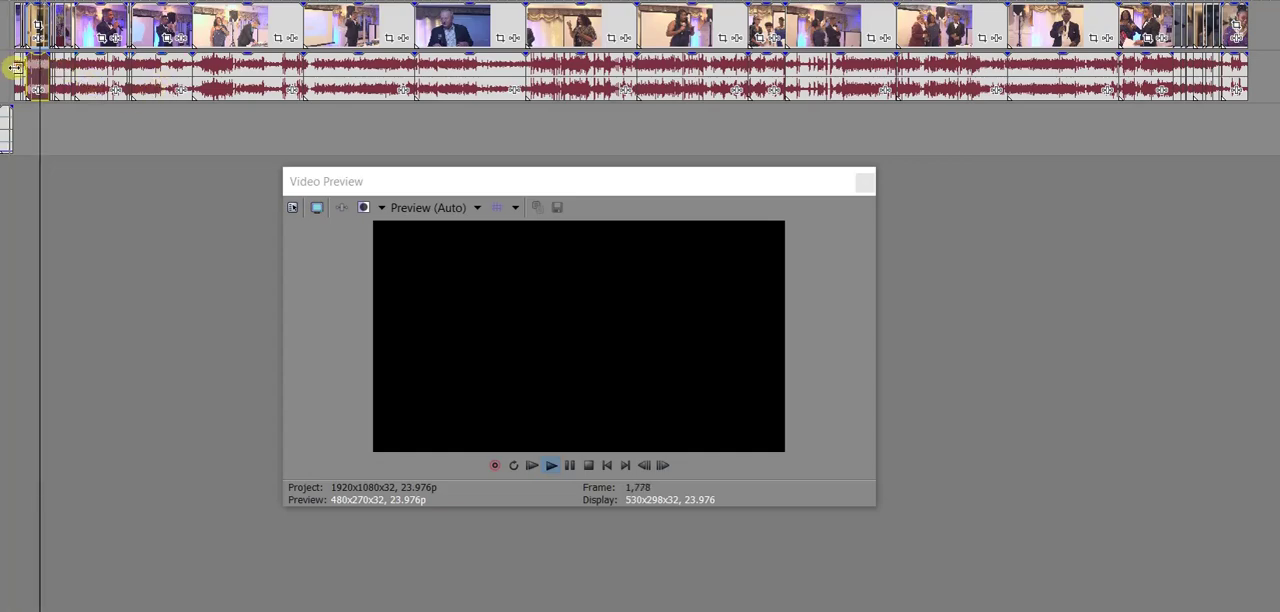
pyautogui.scroll(5, 40, 78)
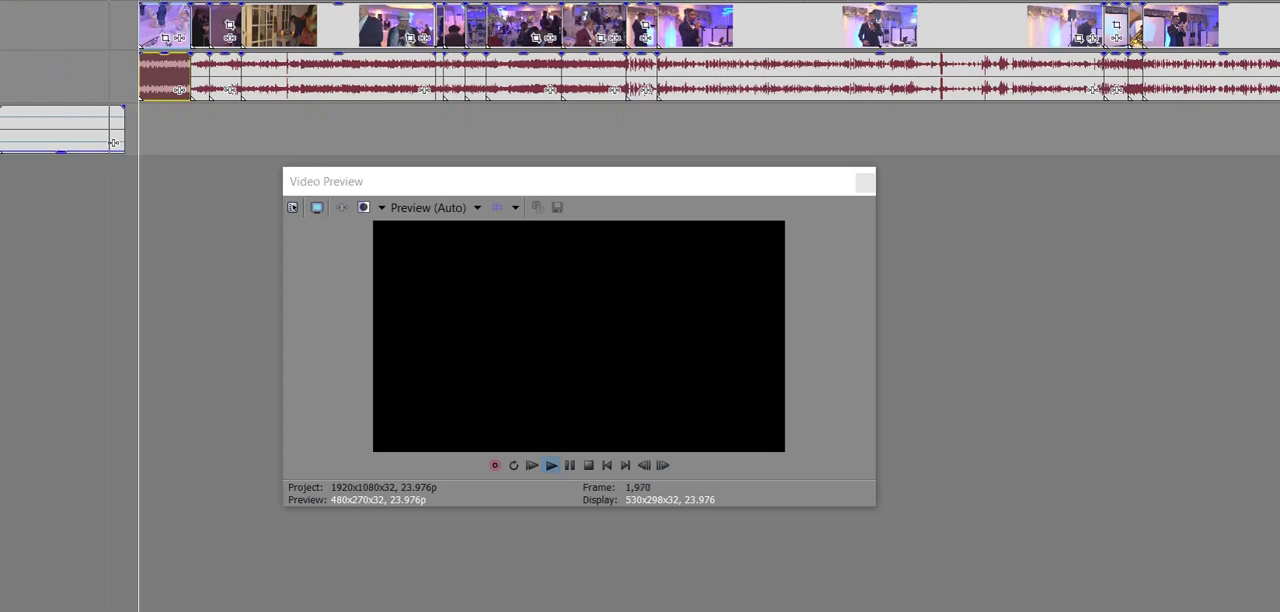
pyautogui.click(31, 0)
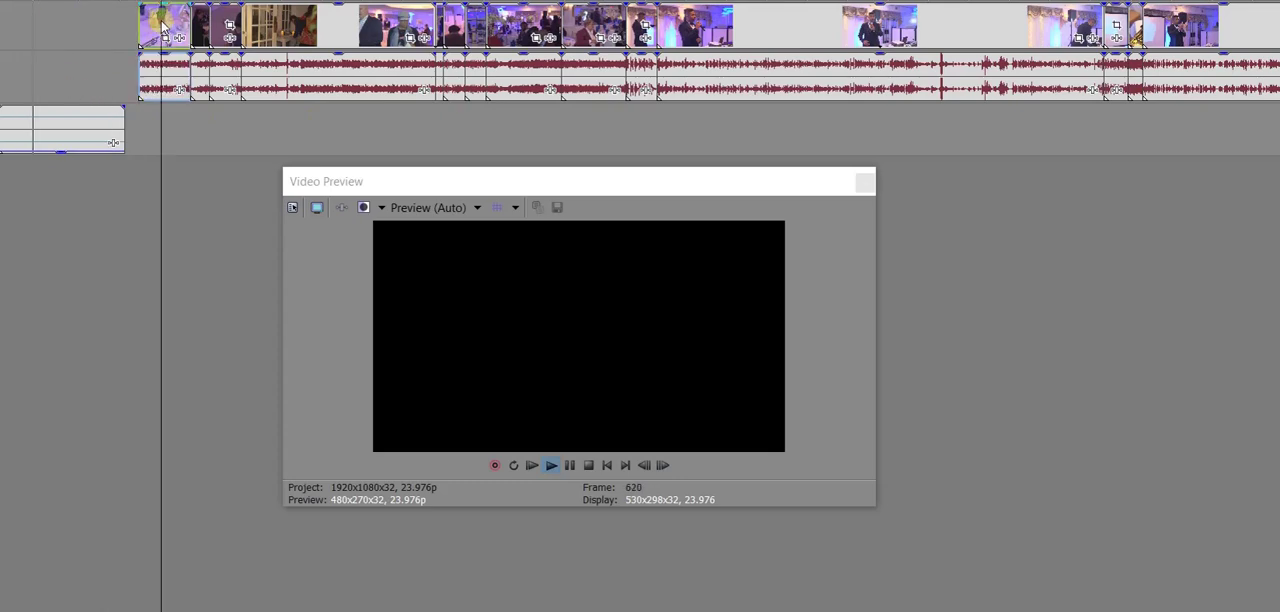
pyautogui.click(603, 82)
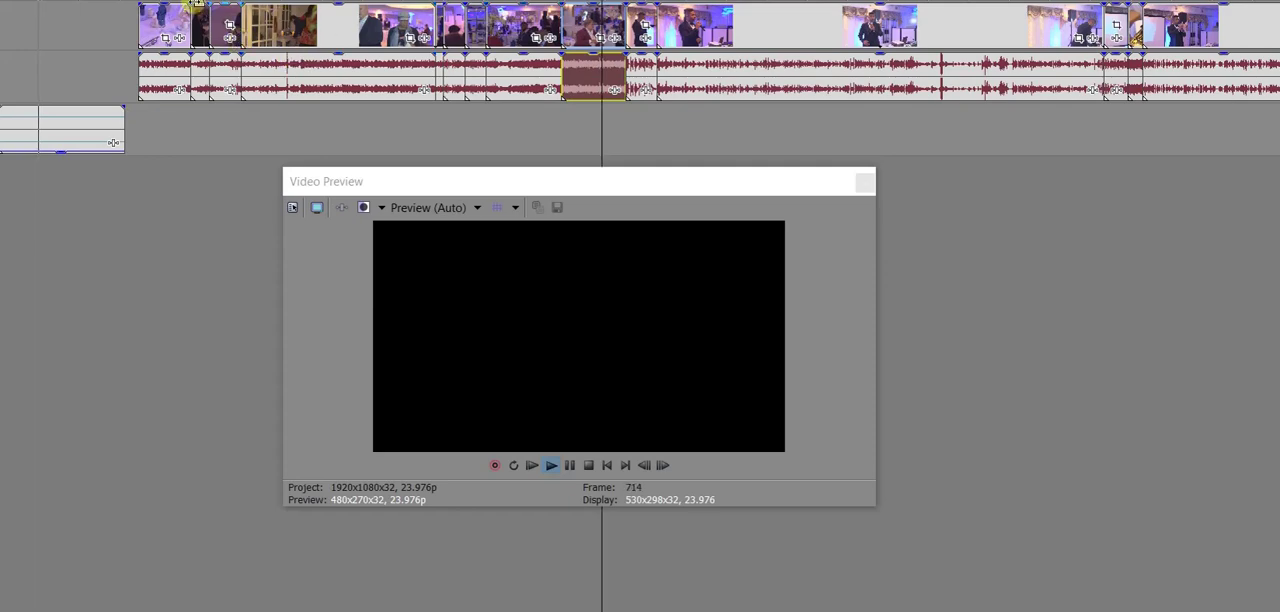
pyautogui.click(177, 25)
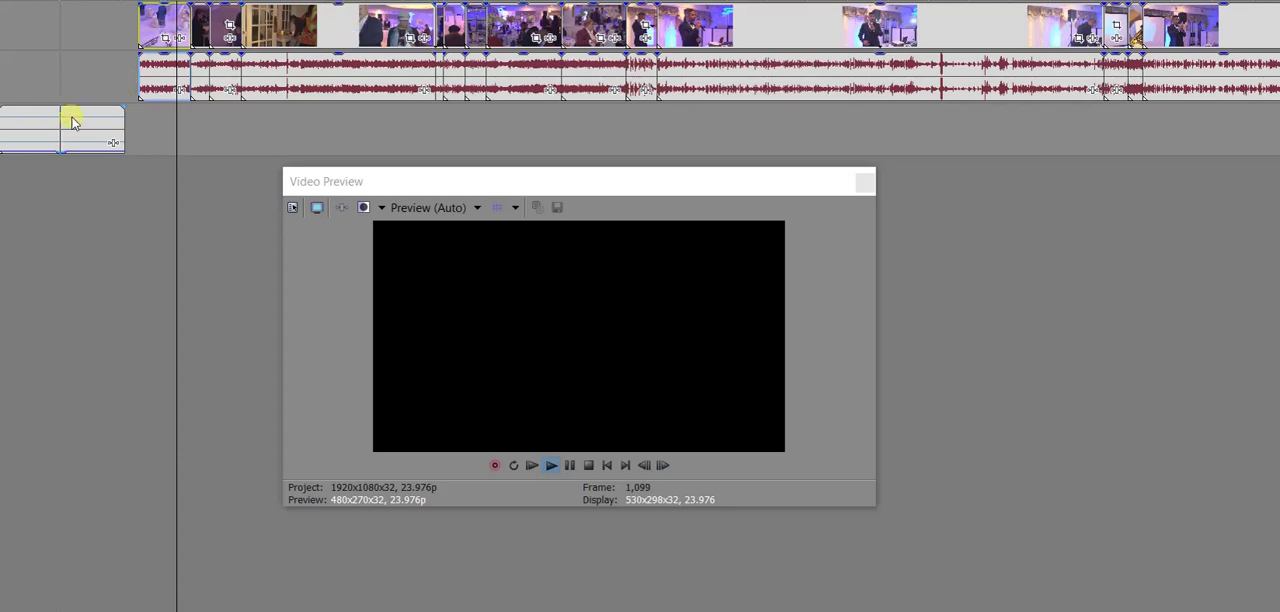
pyautogui.click(770, 63)
pyautogui.scroll(-2, 773, 70)
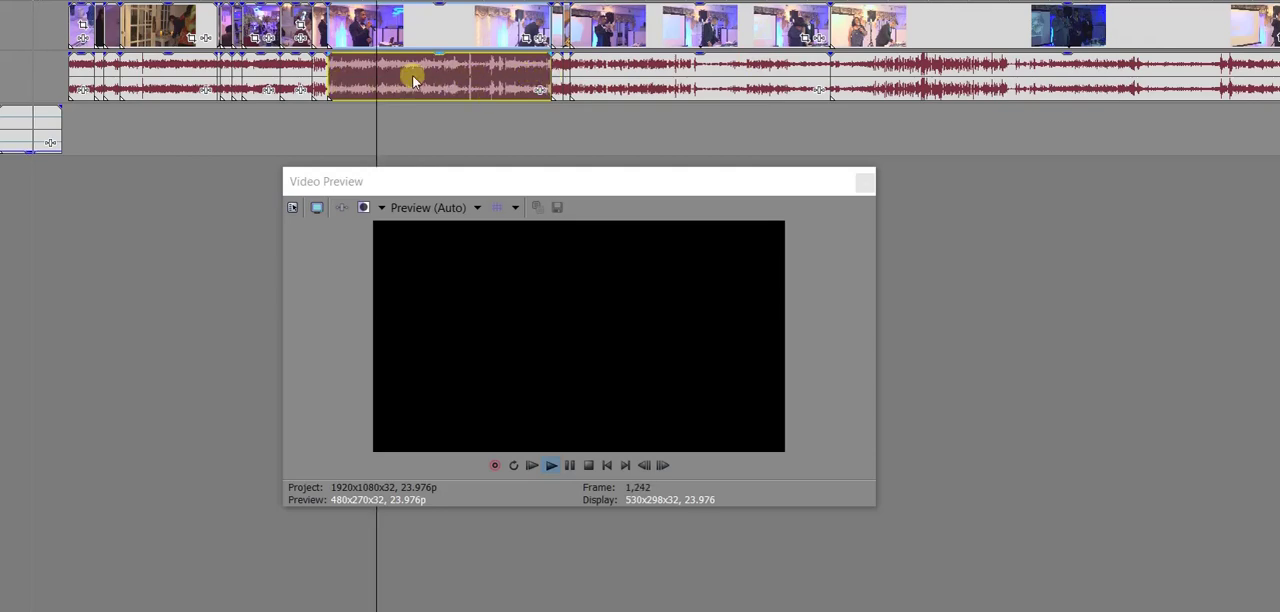
pyautogui.click(652, 70)
pyautogui.scroll(3, 655, 77)
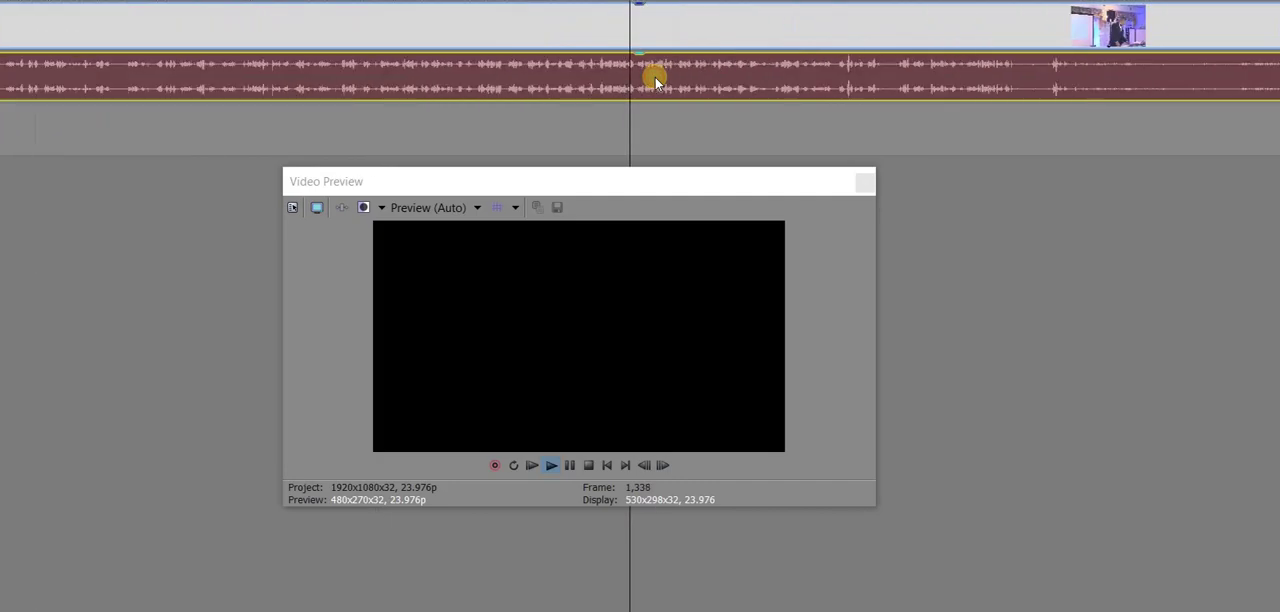
pyautogui.scroll(-3, 655, 77)
pyautogui.scroll(-2, 965, 87)
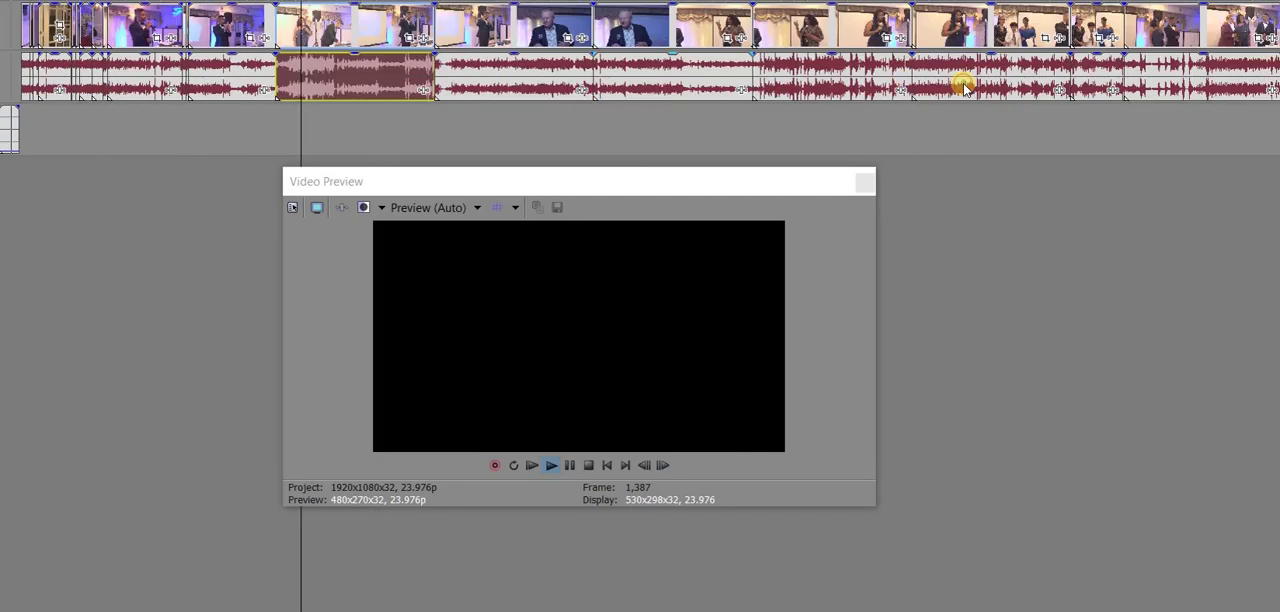
pyautogui.click(805, 85)
pyautogui.scroll(2, 850, 82)
pyautogui.click(876, 85)
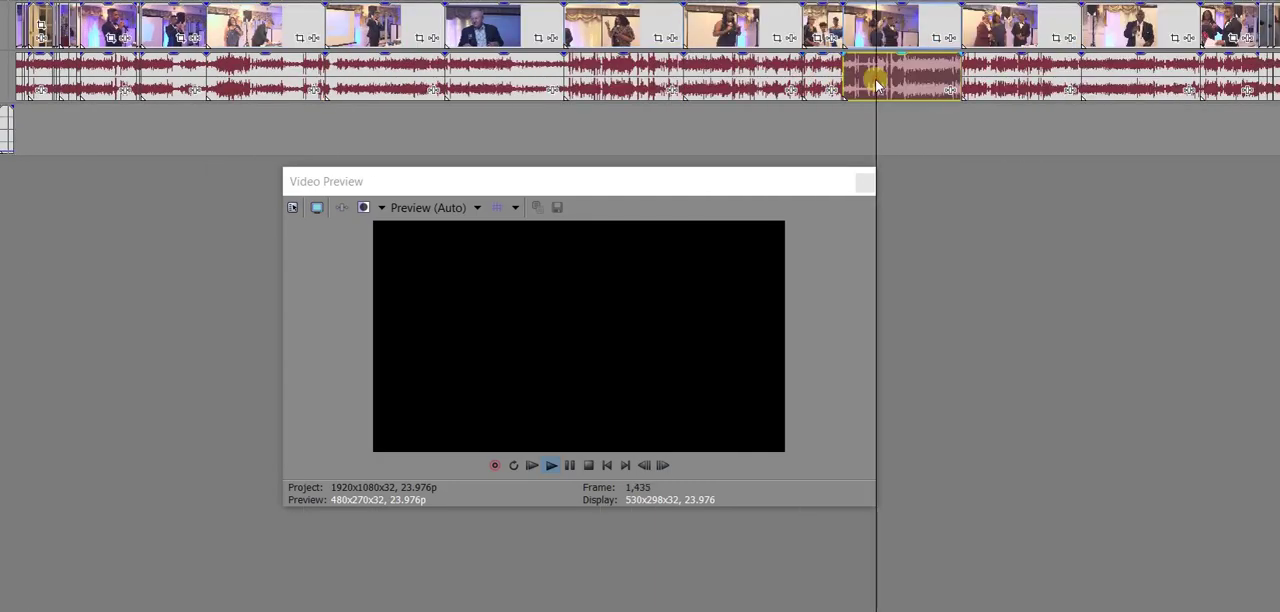
pyautogui.scroll(-1, 876, 85)
pyautogui.click(955, 80)
pyautogui.click(1046, 78)
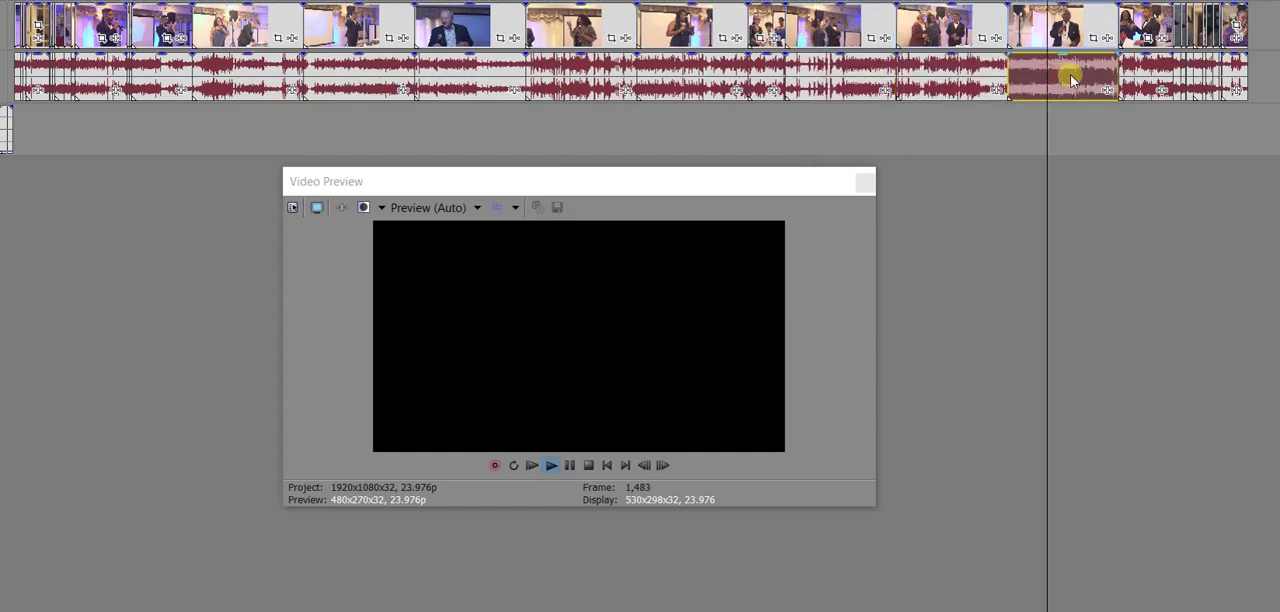
pyautogui.click(1150, 76)
pyautogui.scroll(2, 1125, 74)
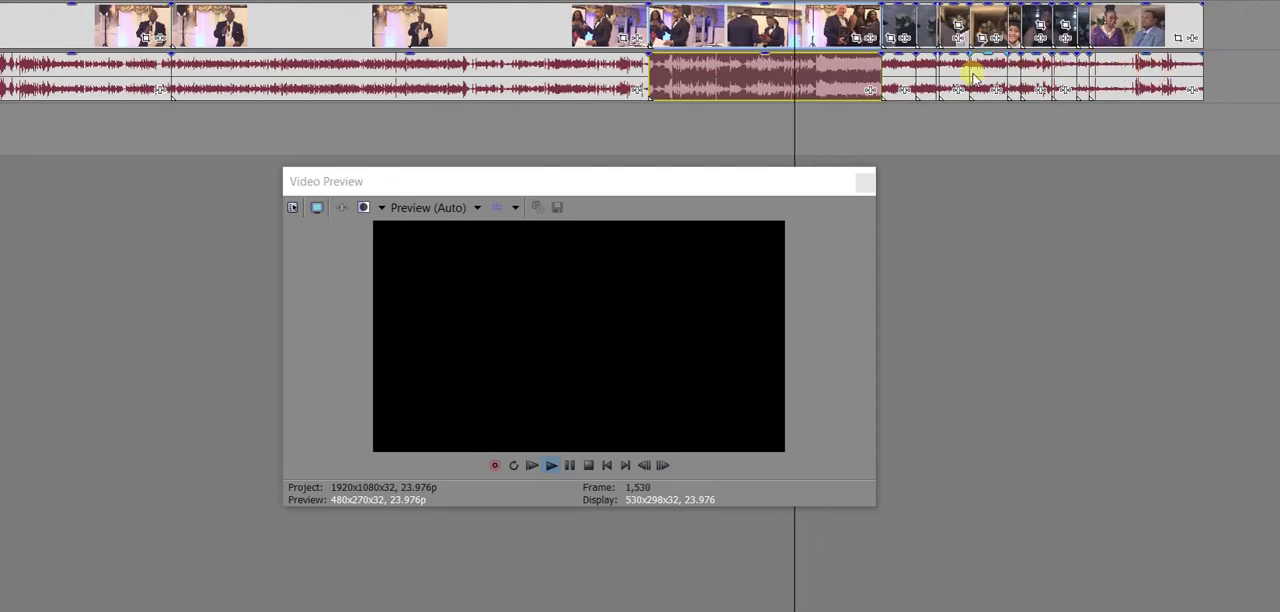
pyautogui.scroll(2, 973, 75)
pyautogui.scroll(-1, 1045, 78)
pyautogui.click(874, 80)
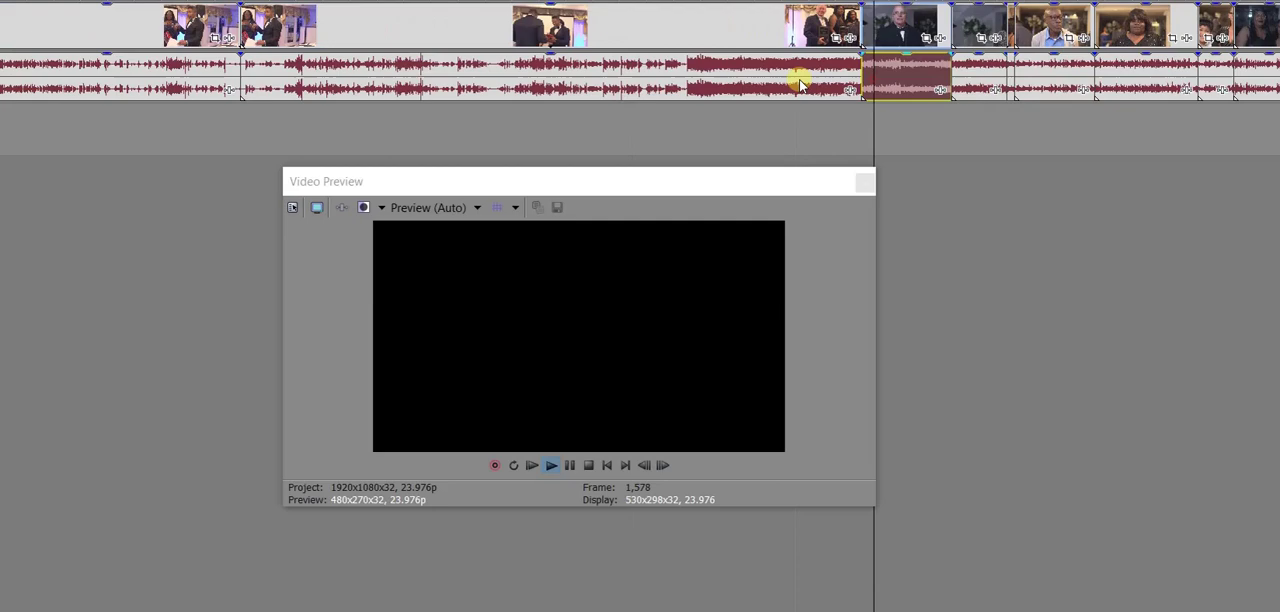
pyautogui.click(747, 83)
pyautogui.click(743, 88)
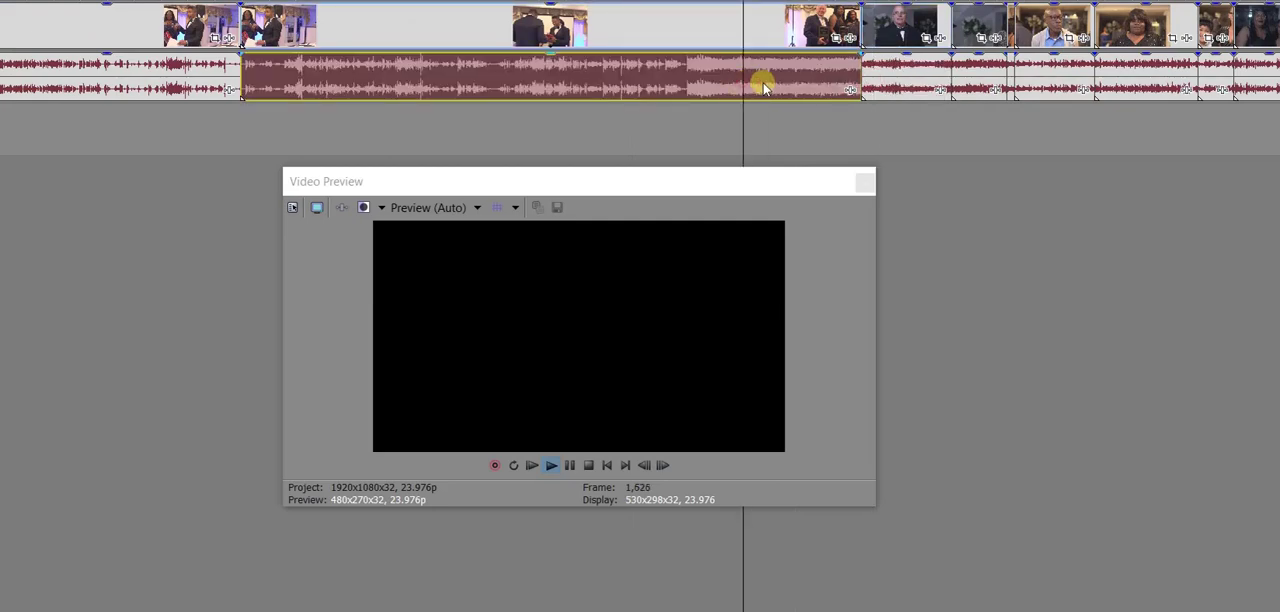
pyautogui.scroll(-1, 960, 72)
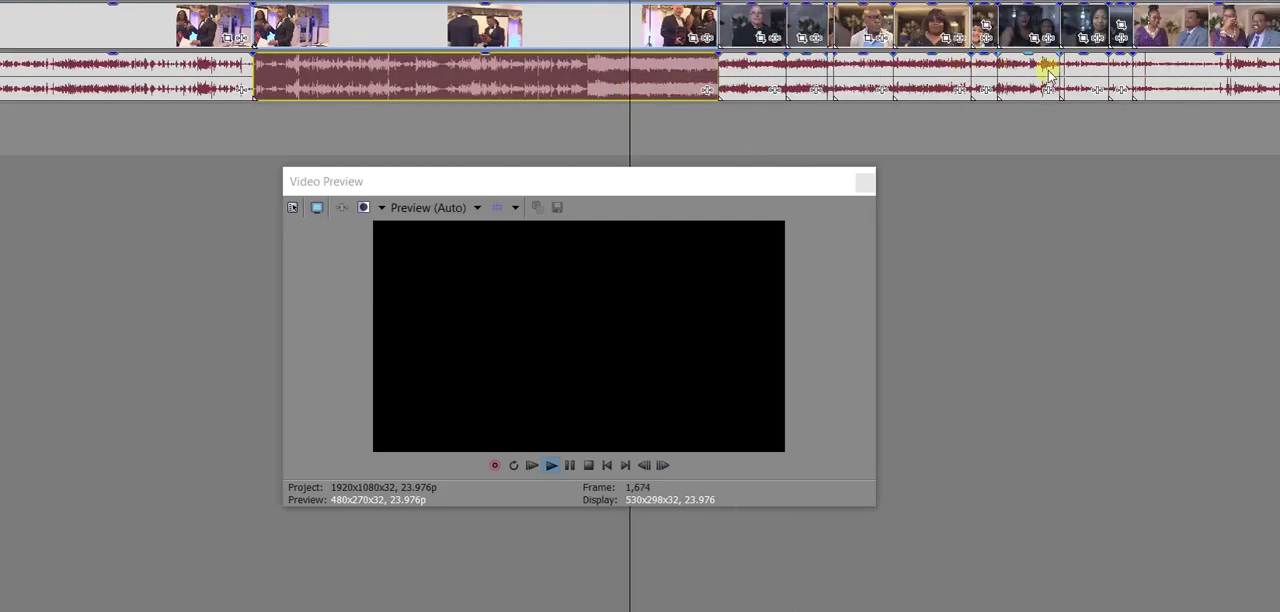
pyautogui.scroll(-2, 1097, 76)
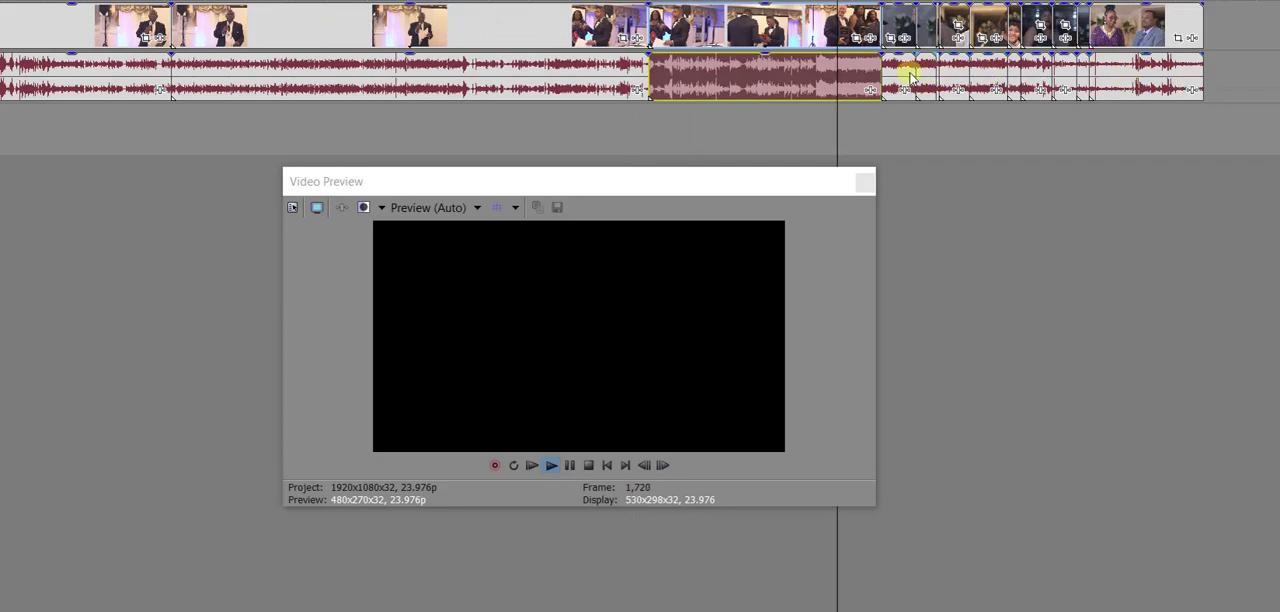
pyautogui.scroll(-1, 525, 68)
pyautogui.scroll(-1, 527, 68)
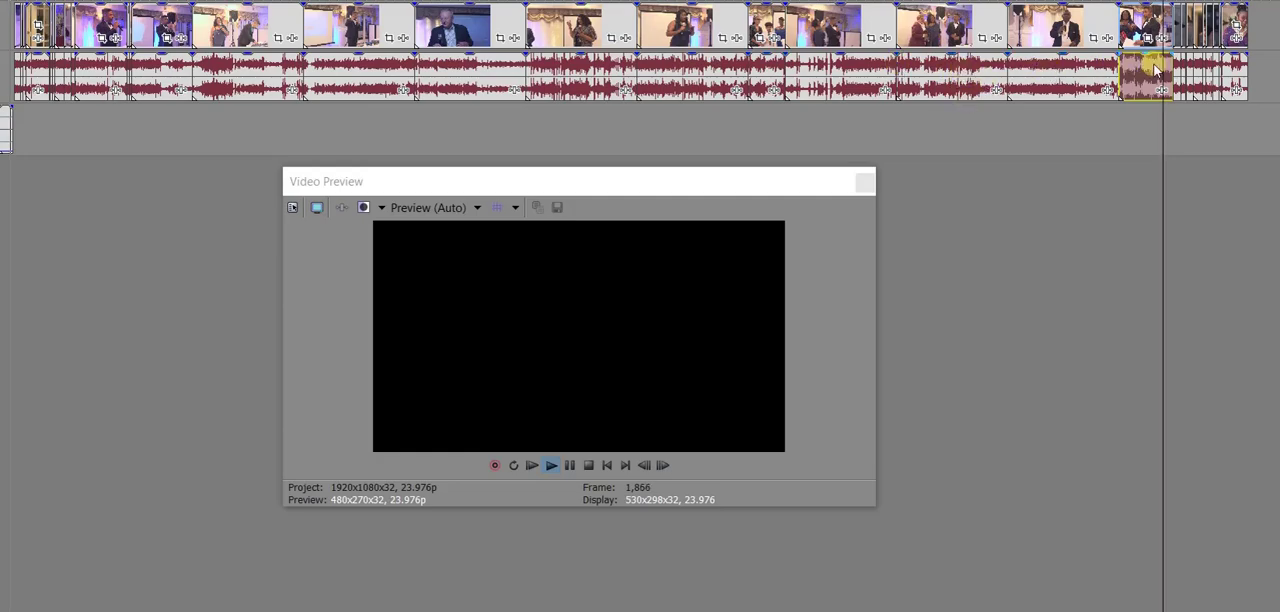
pyautogui.scroll(2, 1140, 69)
pyautogui.scroll(4, 1133, 70)
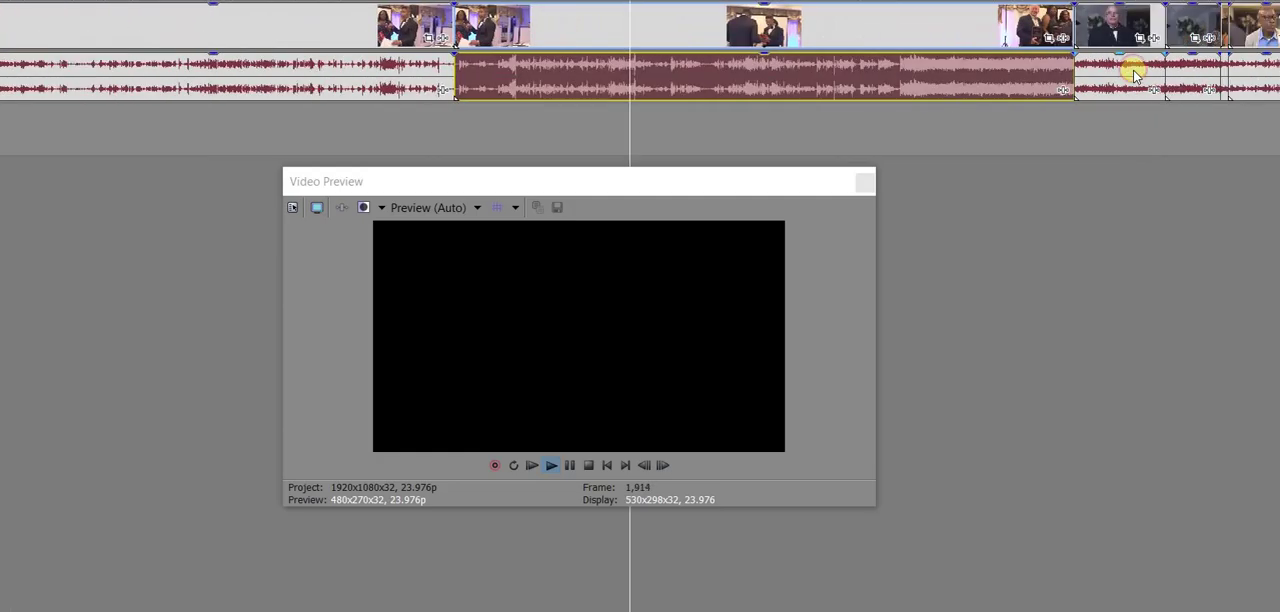
pyautogui.scroll(-4, 1000, 66)
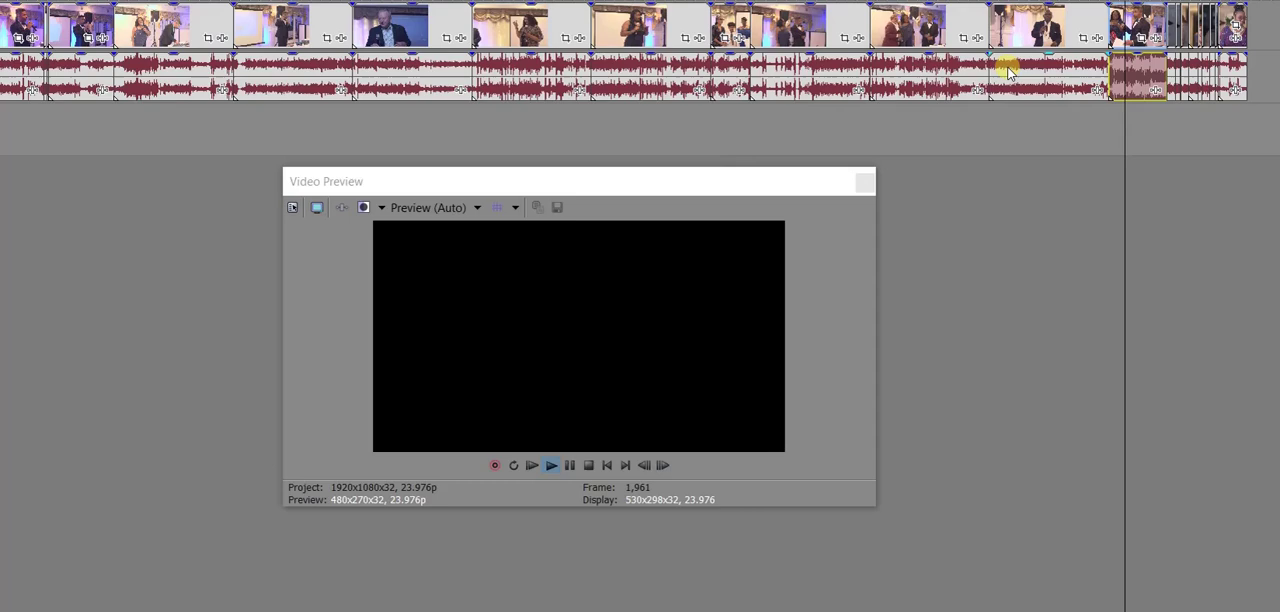
pyautogui.scroll(-2, 1000, 66)
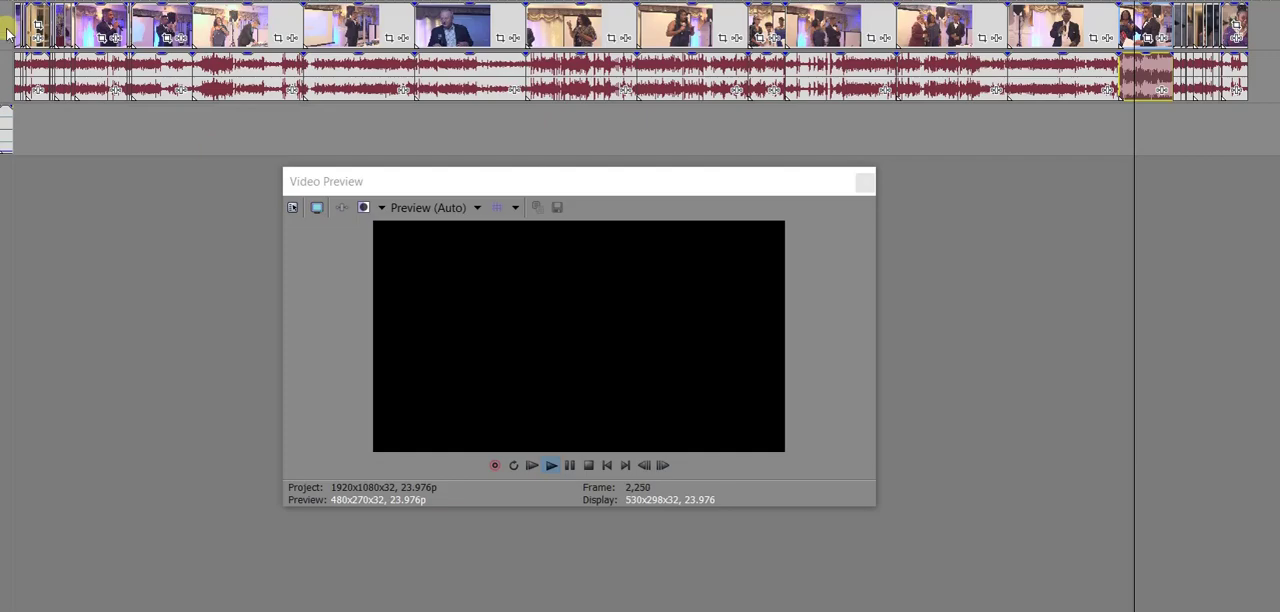
pyautogui.scroll(3, 8, 33)
pyautogui.press('space')
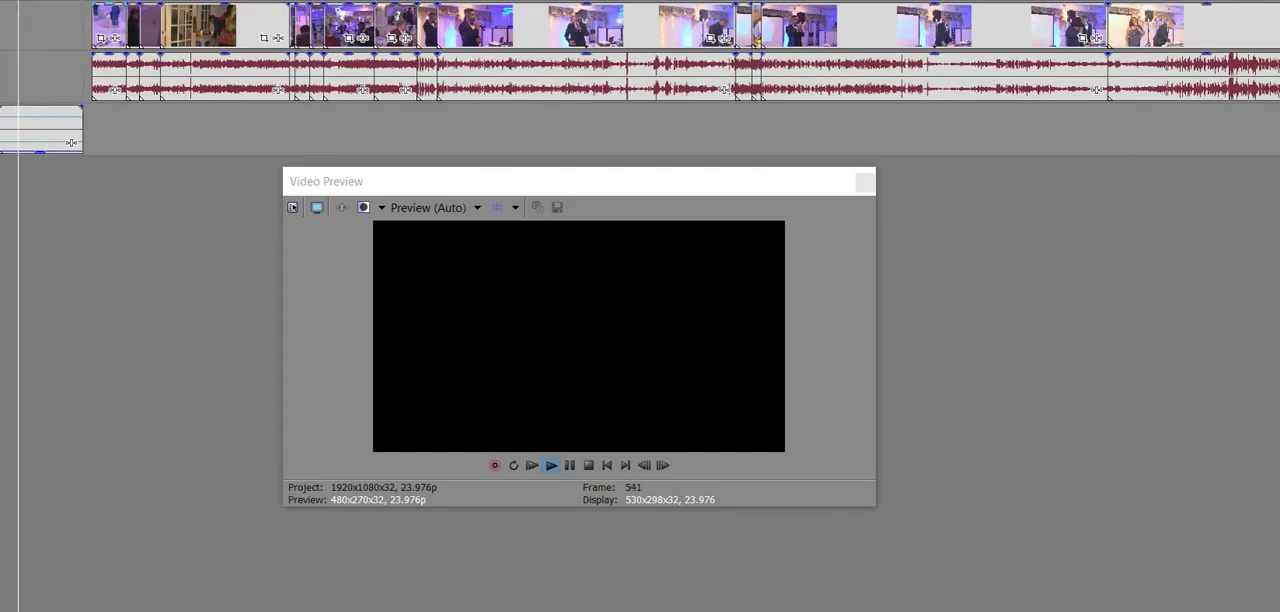
pyautogui.scroll(-3, 845, 120)
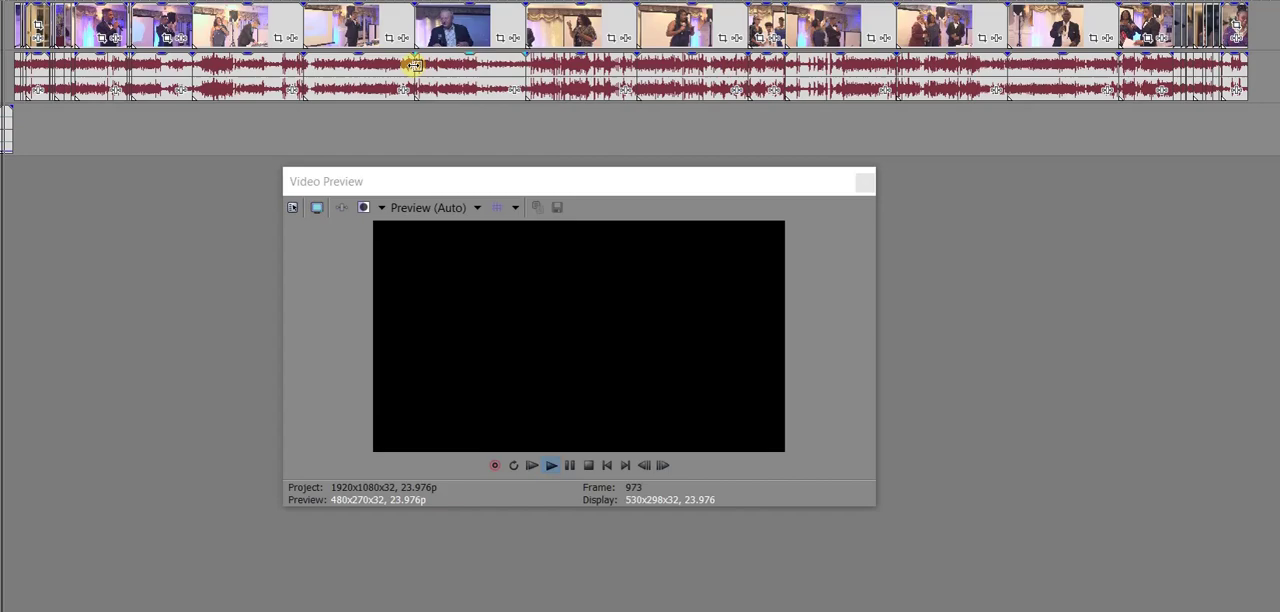
pyautogui.click(414, 63)
pyautogui.scroll(5, 414, 63)
pyautogui.scroll(-5, 638, 70)
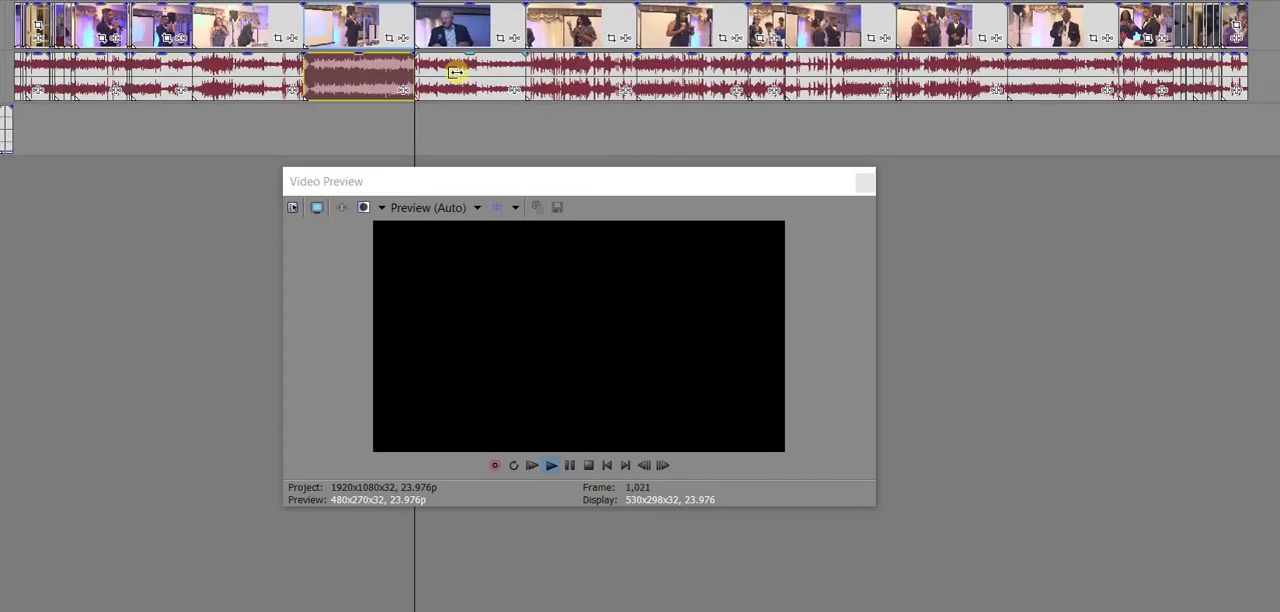
pyautogui.click(306, 71)
pyautogui.scroll(5, 460, 87)
pyautogui.press('space')
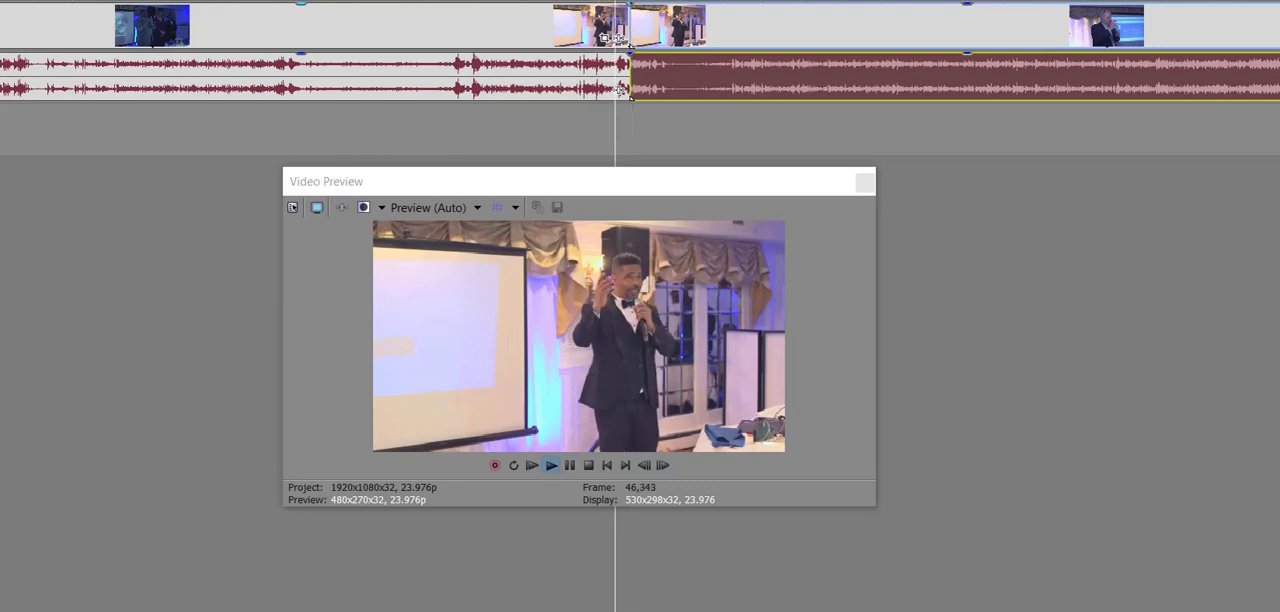
pyautogui.scroll(2, 651, 22)
pyautogui.scroll(1, 651, 22)
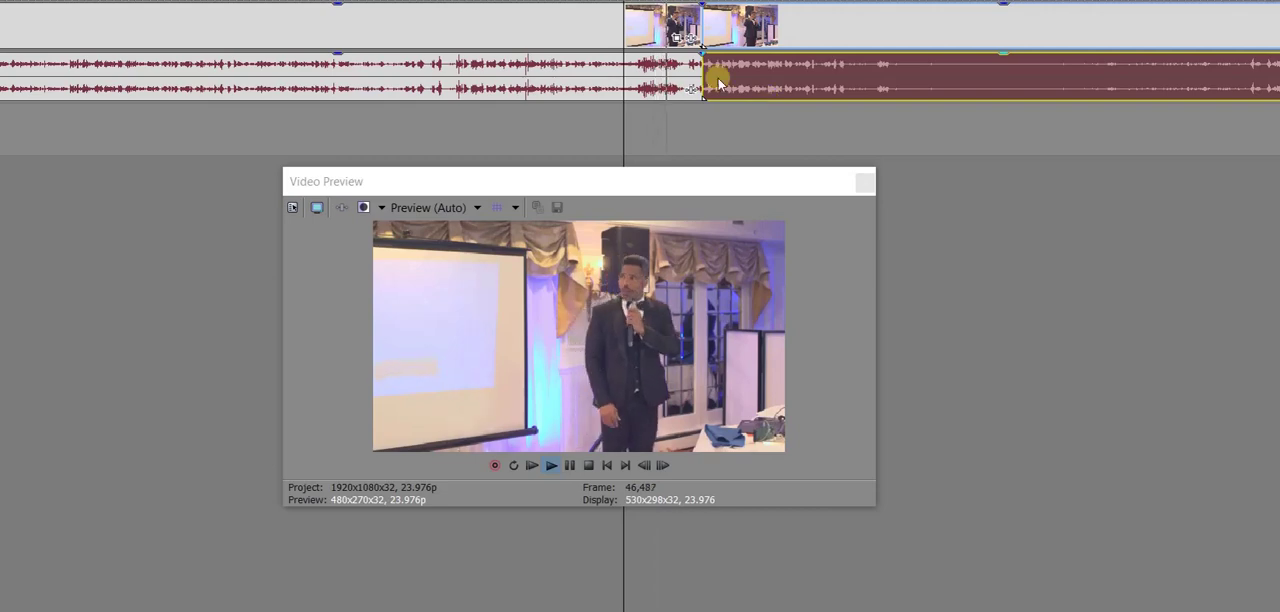
pyautogui.click(693, 68)
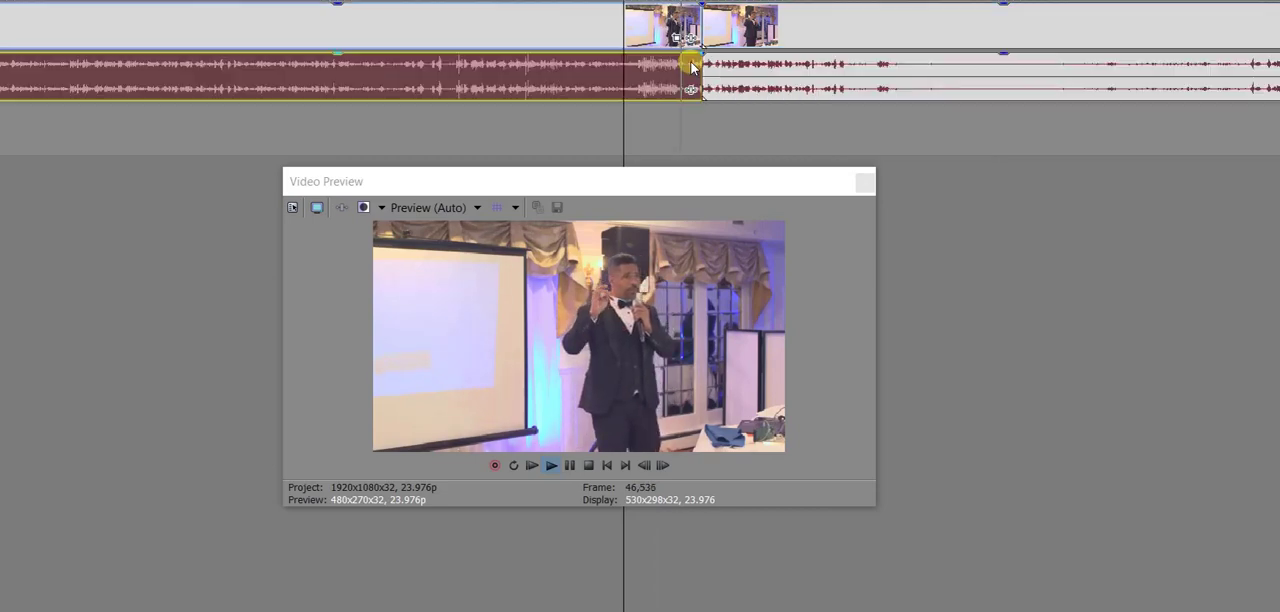
pyautogui.scroll(-2, 691, 65)
pyautogui.scroll(-1, 690, 62)
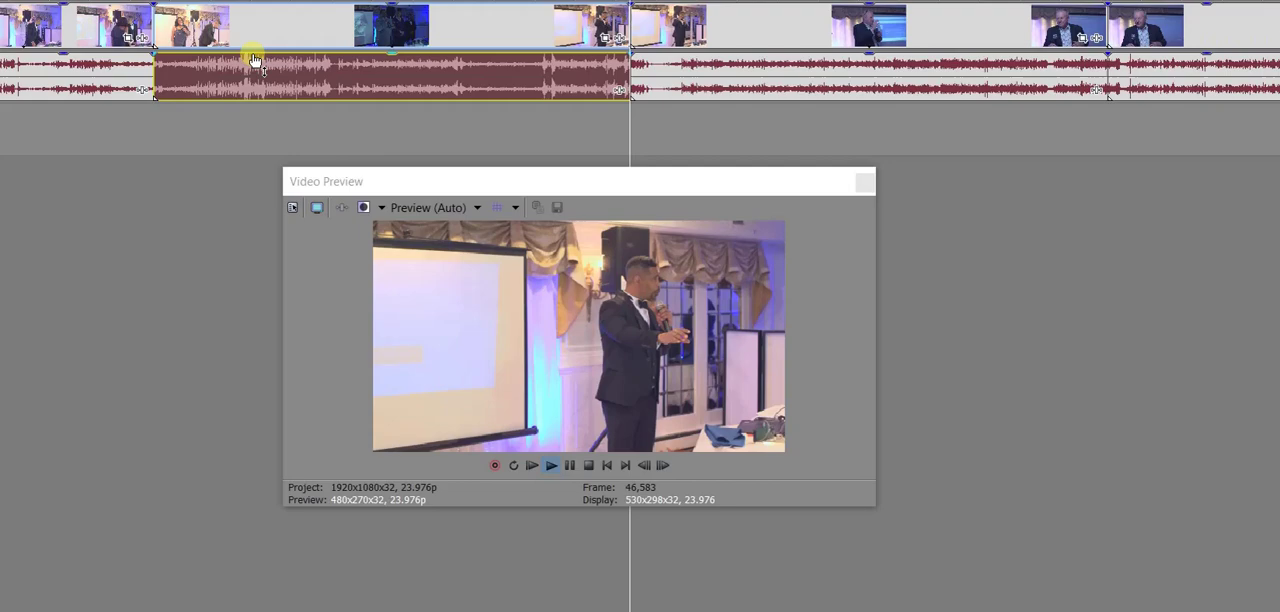
pyautogui.click(143, 72)
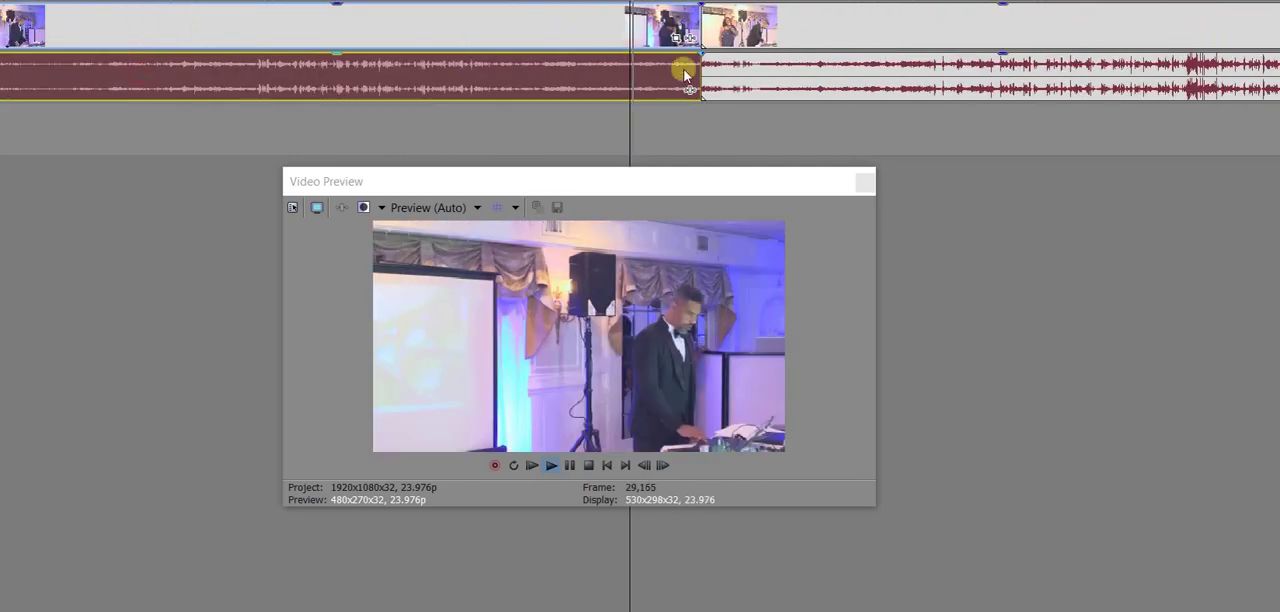
pyautogui.click(684, 70)
pyautogui.scroll(-1, 660, 72)
pyautogui.press('space')
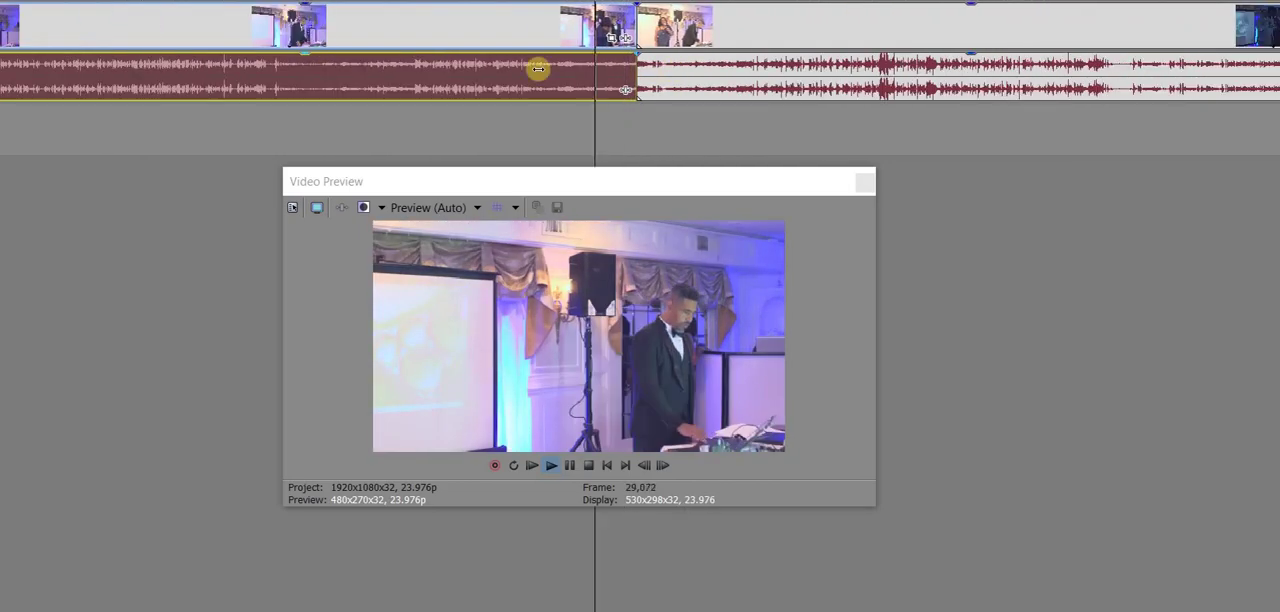
pyautogui.click(490, 75)
pyautogui.click(523, 69)
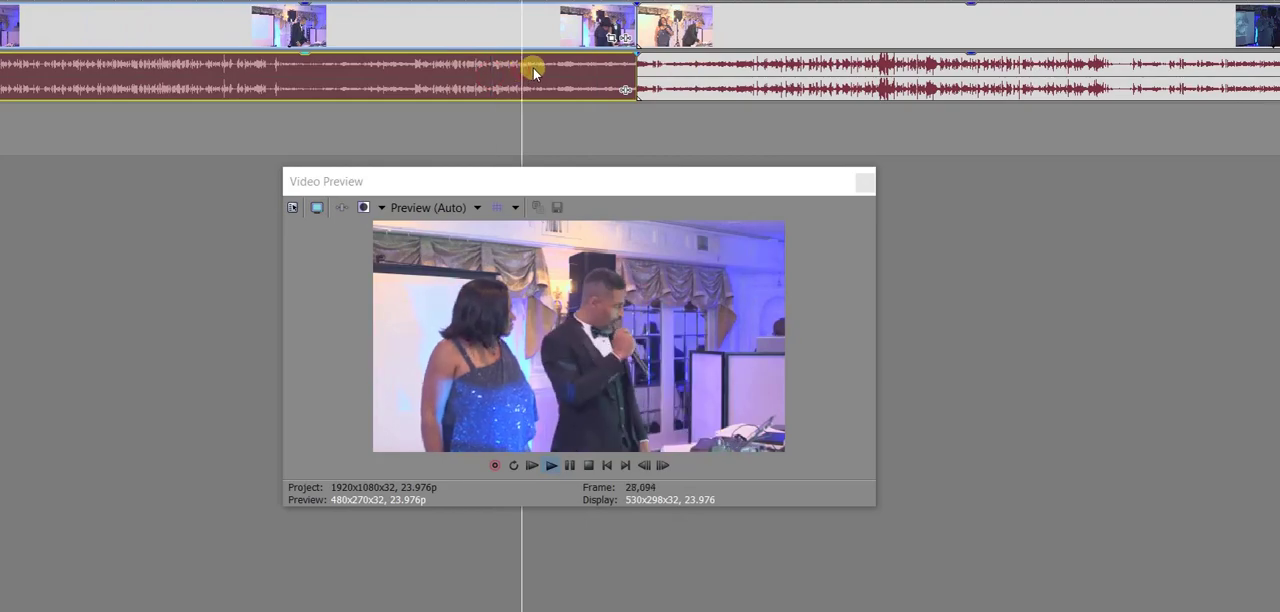
pyautogui.click(630, 40)
pyautogui.press('space')
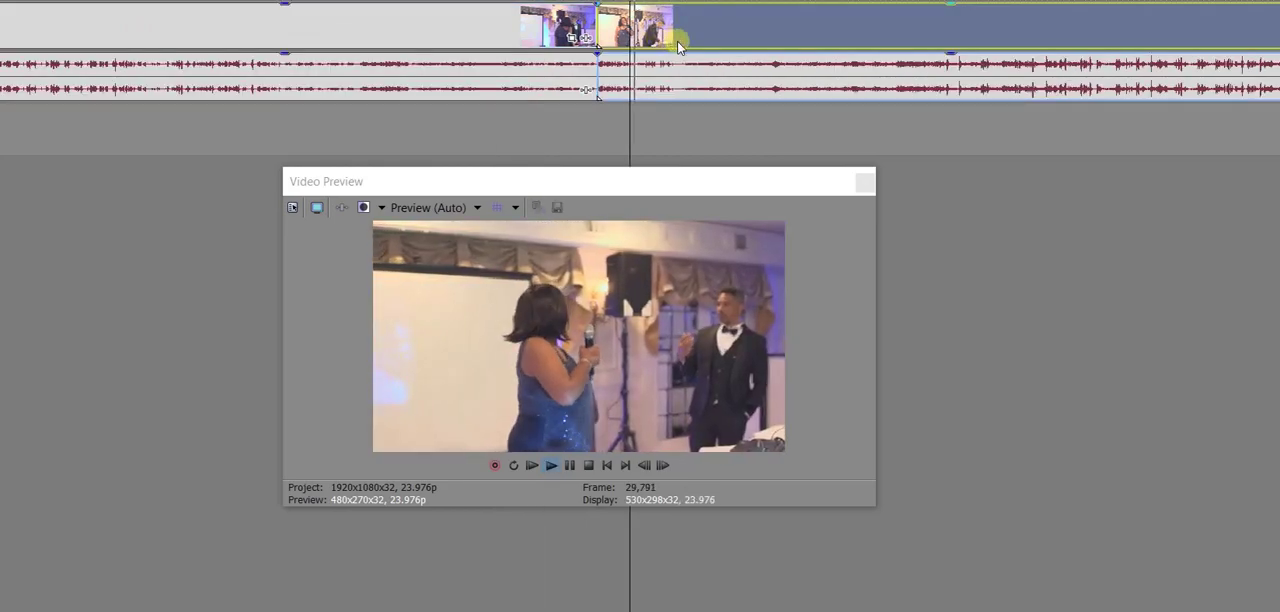
pyautogui.scroll(-1, 678, 46)
pyautogui.scroll(-2, 678, 46)
pyautogui.scroll(-3, 678, 46)
pyautogui.scroll(-2, 680, 46)
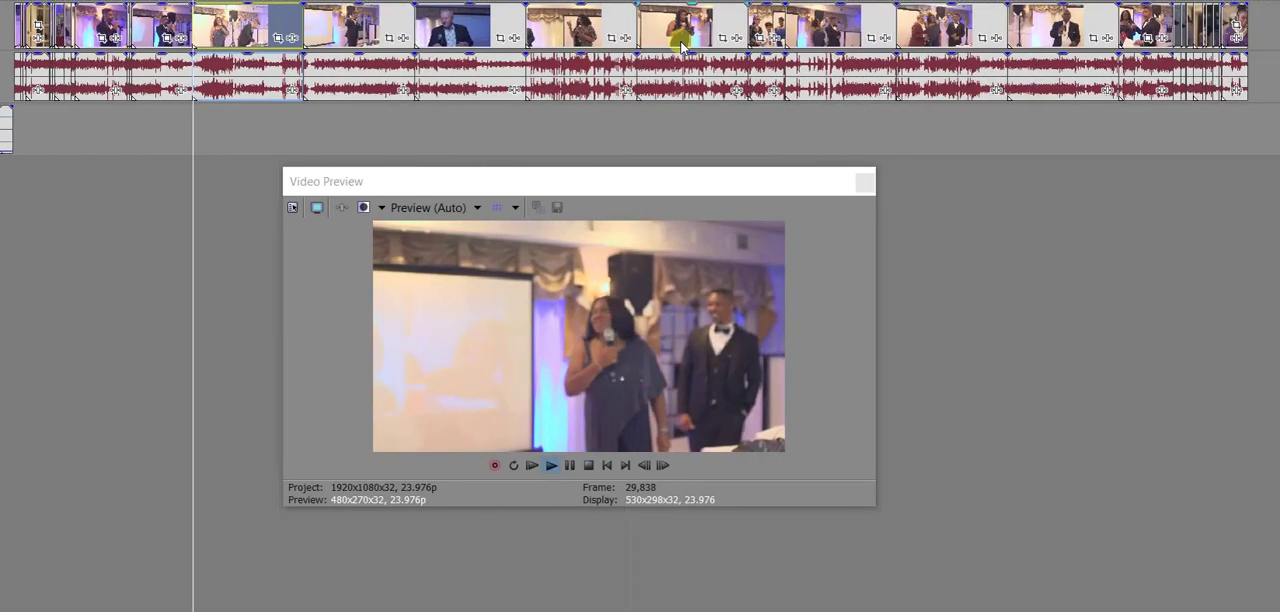
pyautogui.scroll(5, 680, 46)
pyautogui.click(668, 68)
pyautogui.click(643, 66)
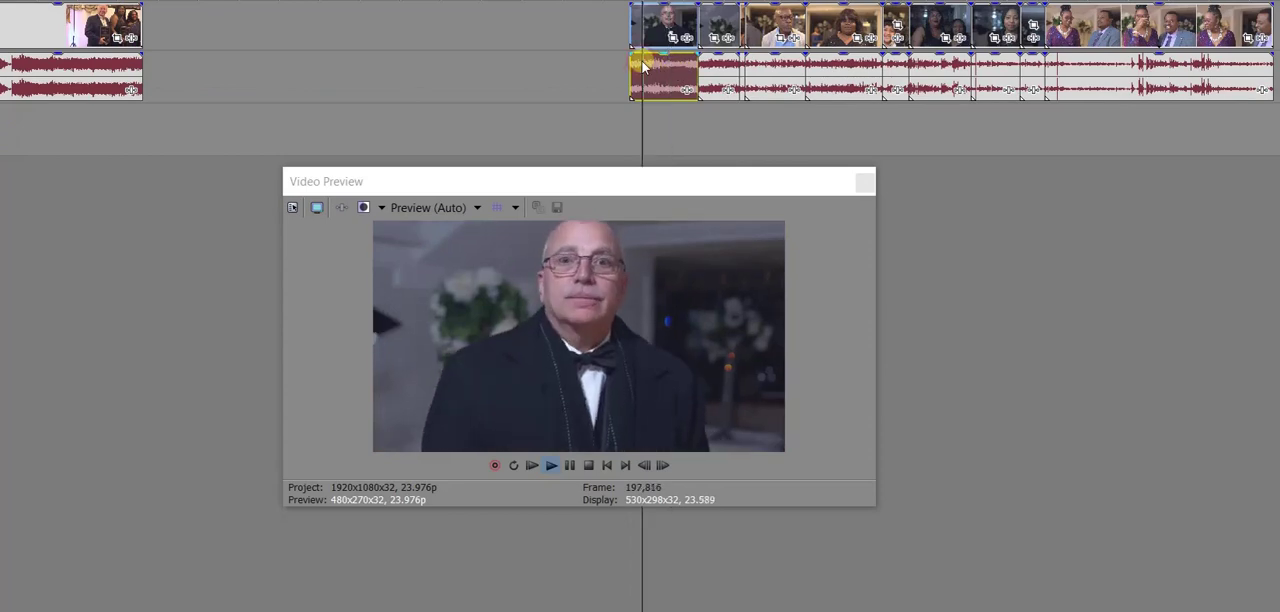
pyautogui.click(715, 76)
pyautogui.click(760, 76)
pyautogui.click(829, 76)
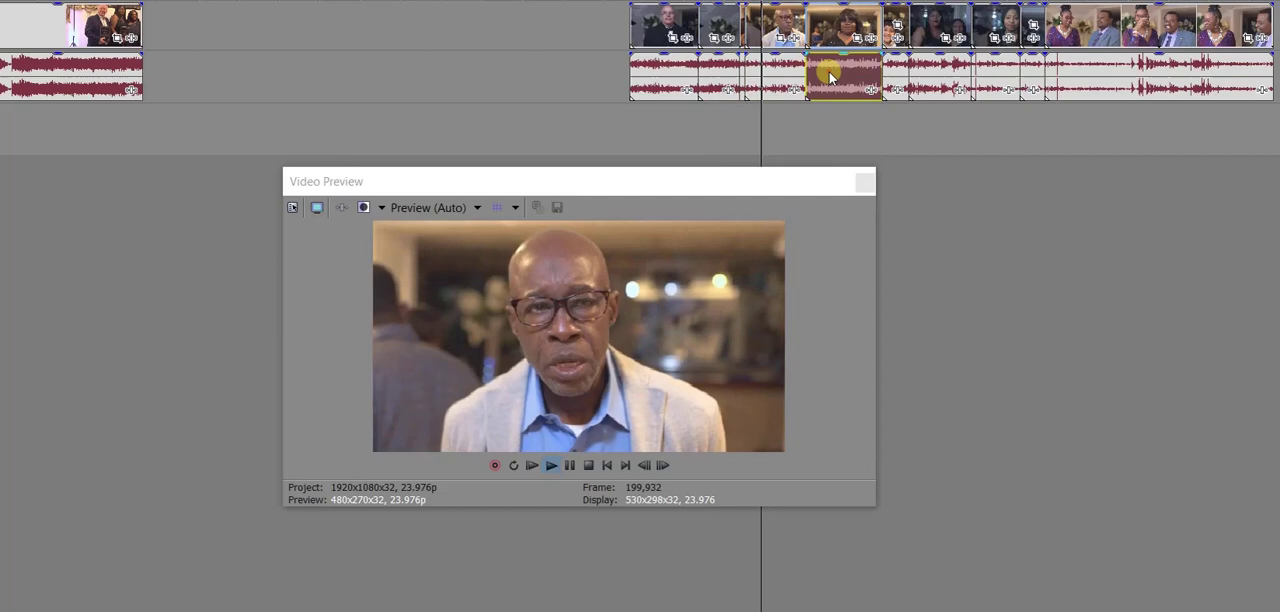
pyautogui.click(937, 78)
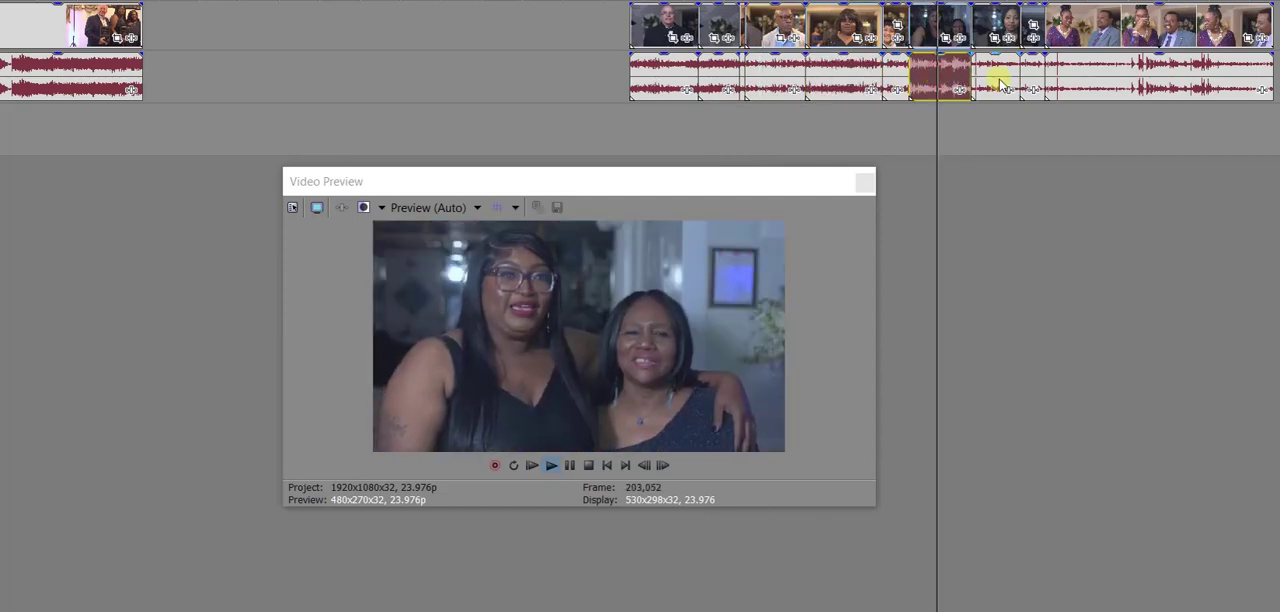
pyautogui.click(1130, 77)
pyautogui.click(1163, 76)
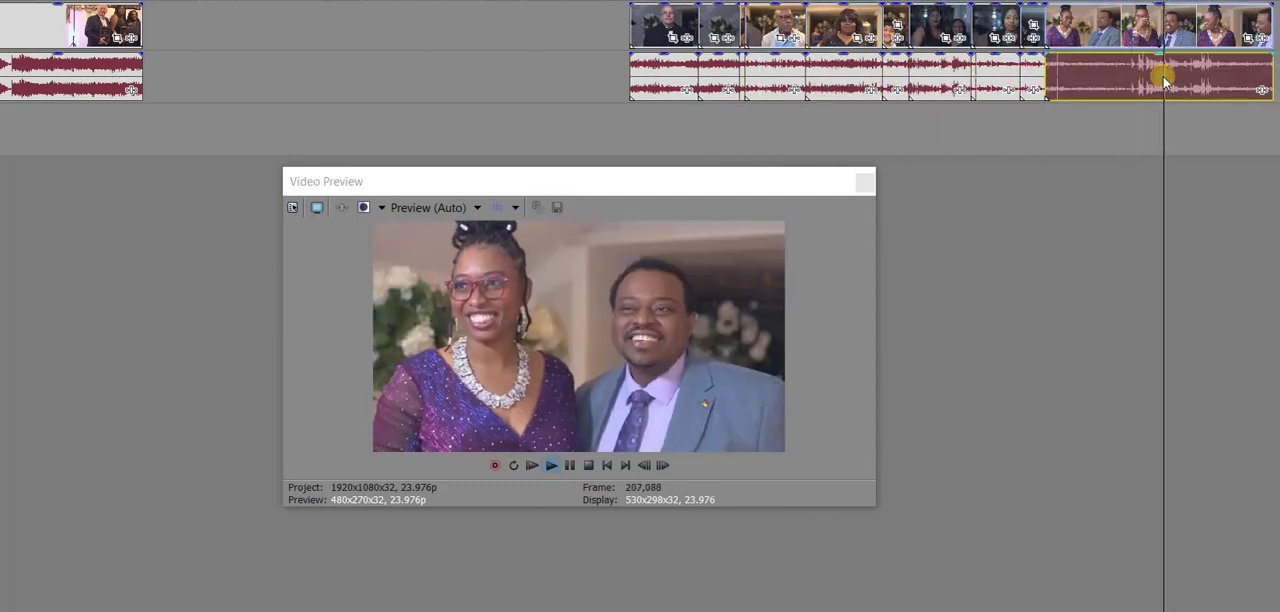
pyautogui.press('Down')
pyautogui.press('Down')
pyautogui.press('Down')
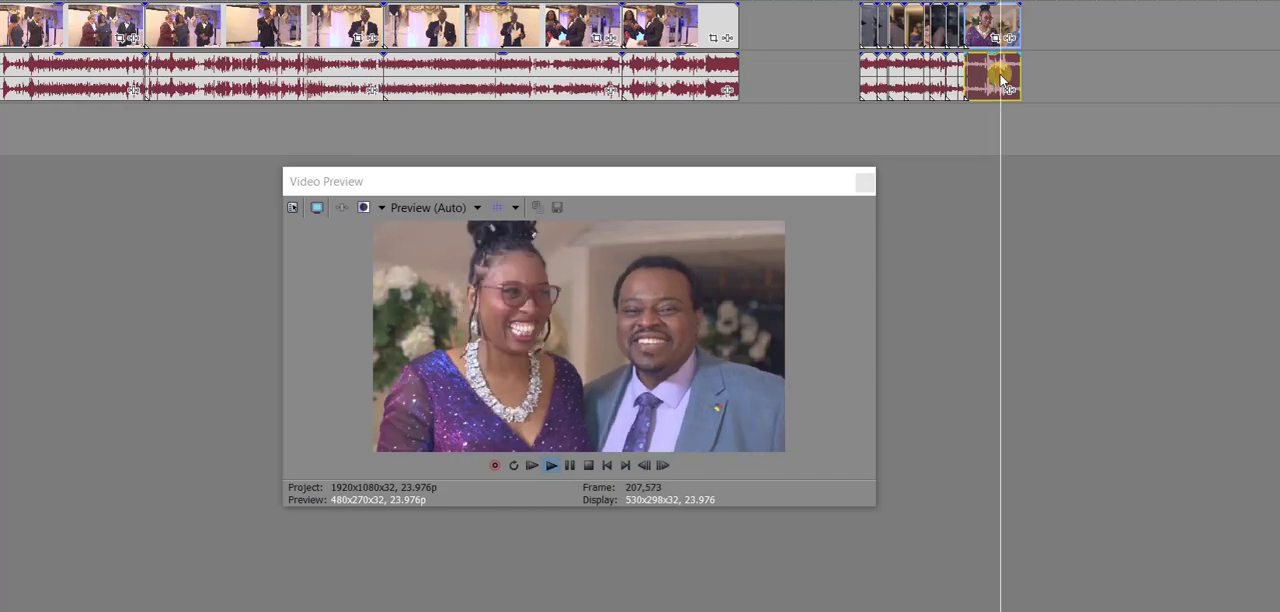
pyautogui.press('Up')
pyautogui.press('Up')
pyautogui.press('Up')
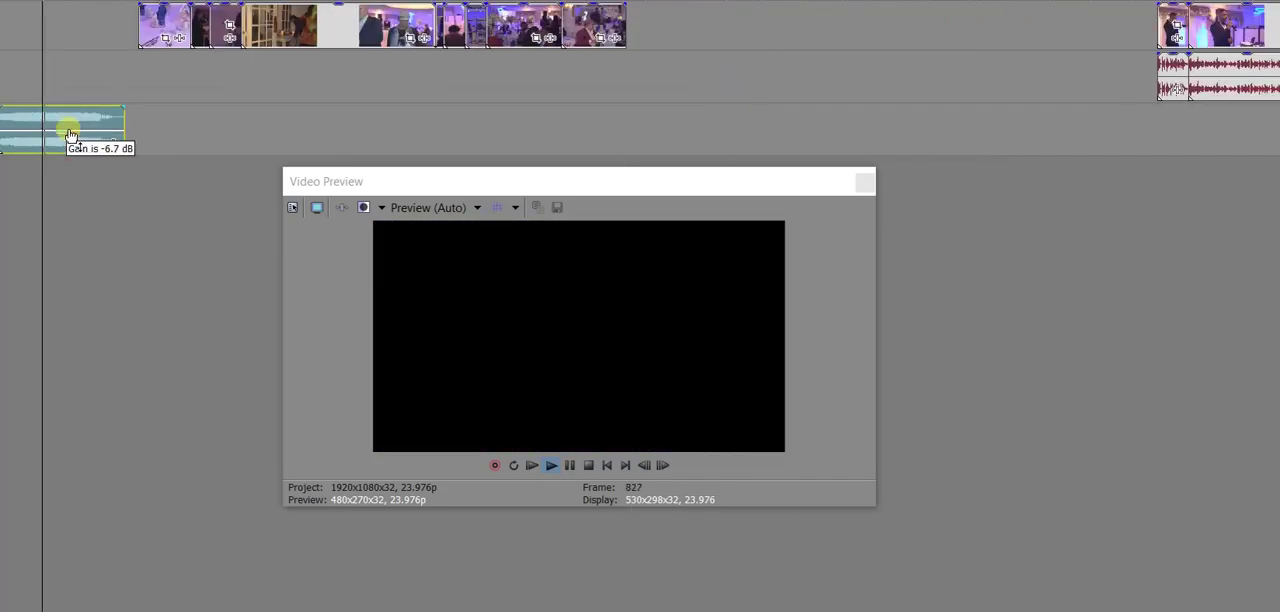
# Move the first b-roll and small clip to the start, trim the first, and crossfade later clips over it
pyautogui.moveTo(170, 35); pyautogui.dragTo(60, 35)
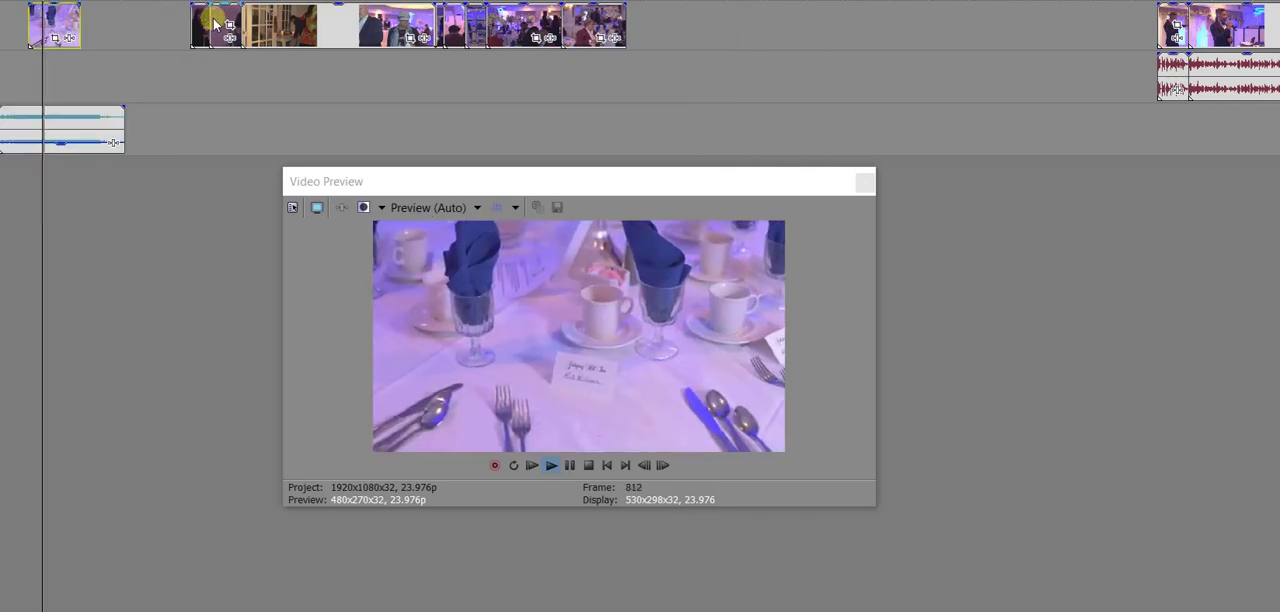
pyautogui.moveTo(197, 32); pyautogui.dragTo(72, 30)
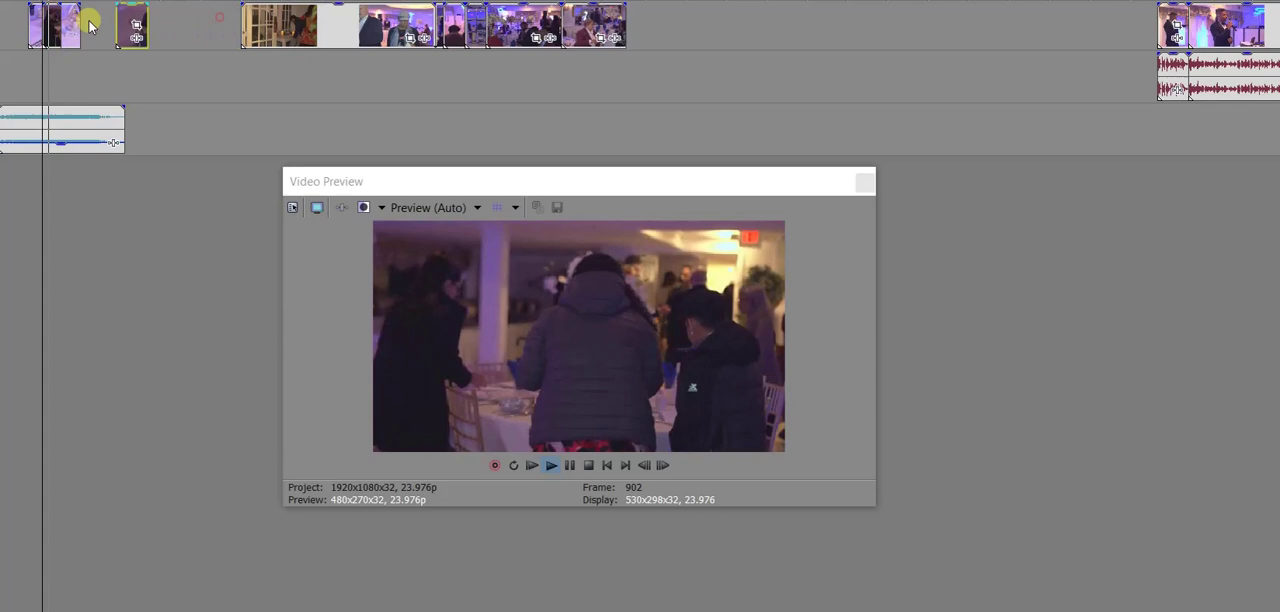
pyautogui.scroll(5, 74, 24)
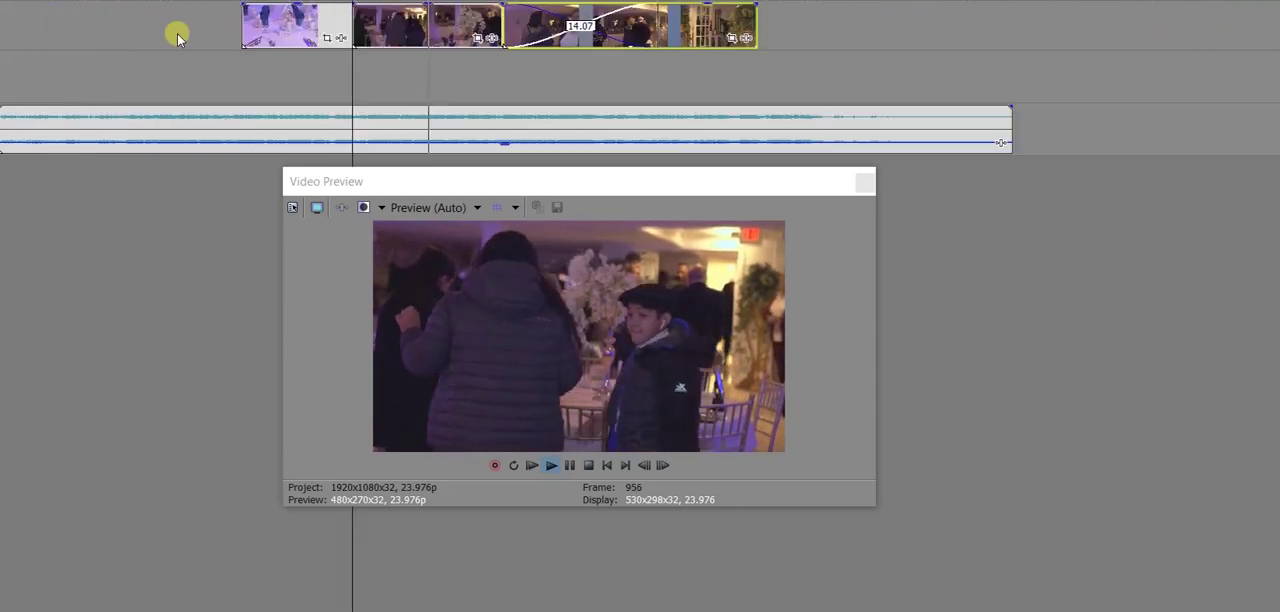
pyautogui.moveTo(469, 31); pyautogui.dragTo(322, 32)
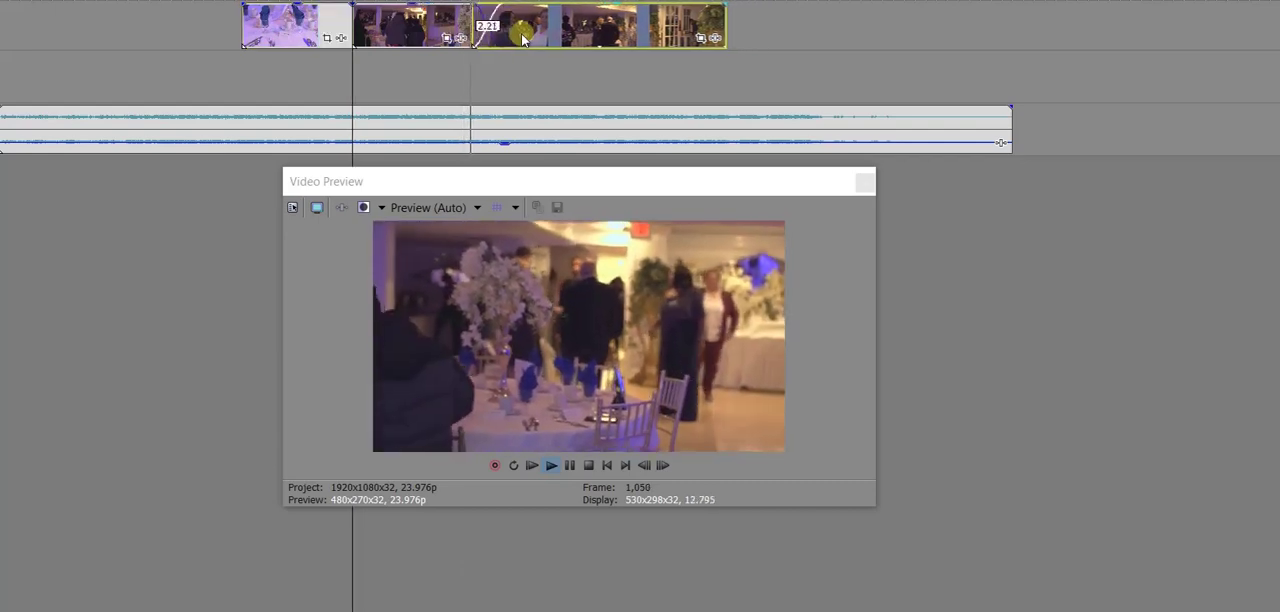
pyautogui.moveTo(556, 37); pyautogui.dragTo(501, 37)
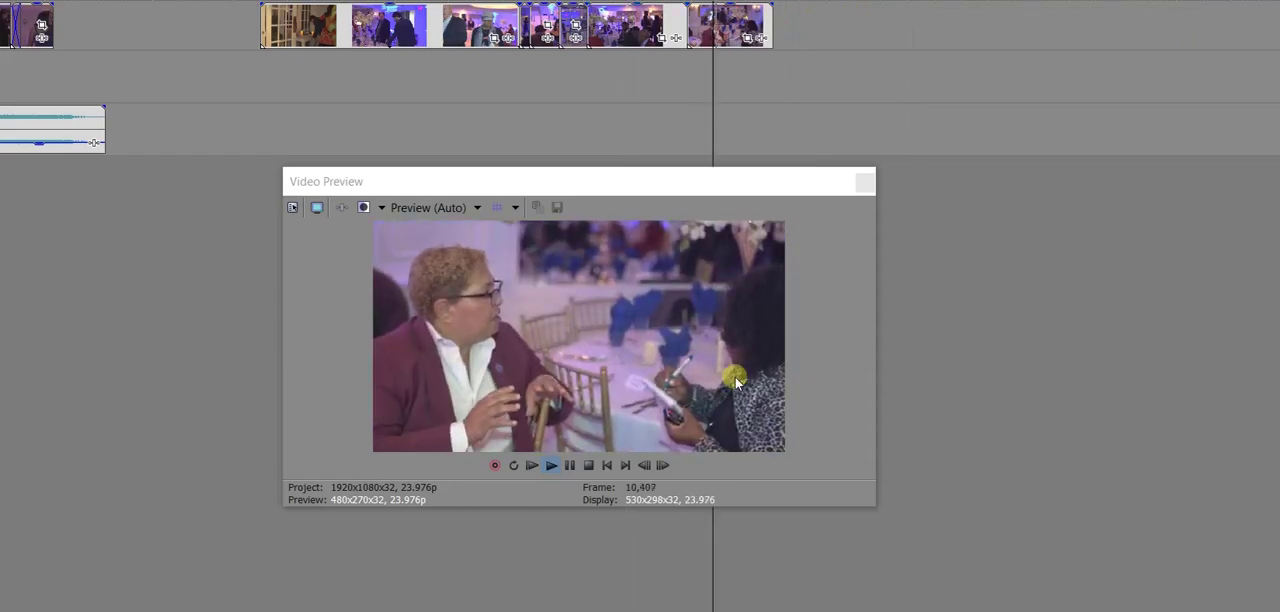
pyautogui.click(355, 142)
pyautogui.click(78, 45)
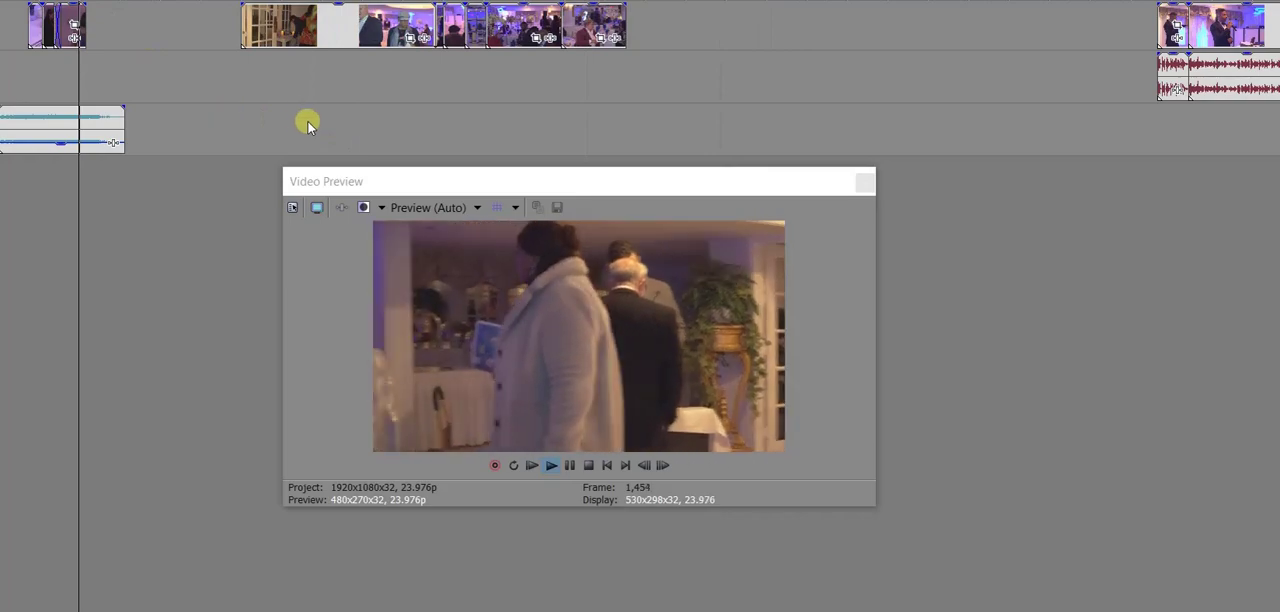
pyautogui.hscroll(5, 903, 131)
pyautogui.hscroll(5, 860, 110)
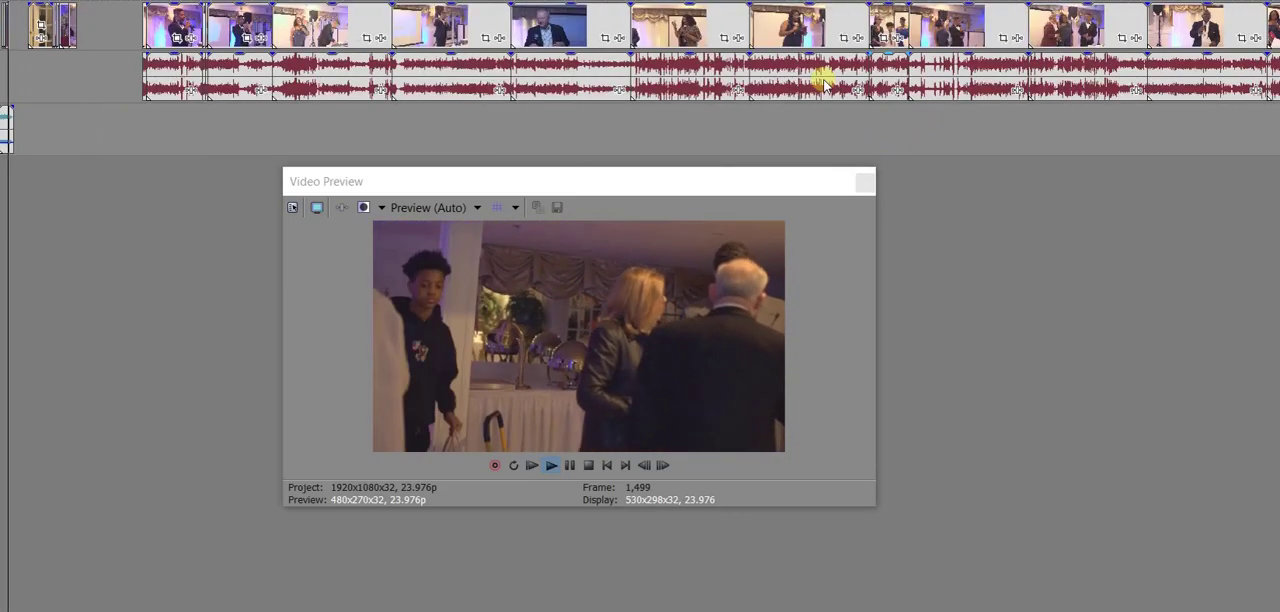
pyautogui.click(868, 80)
pyautogui.scroll(2, 867, 78)
pyautogui.click(551, 76)
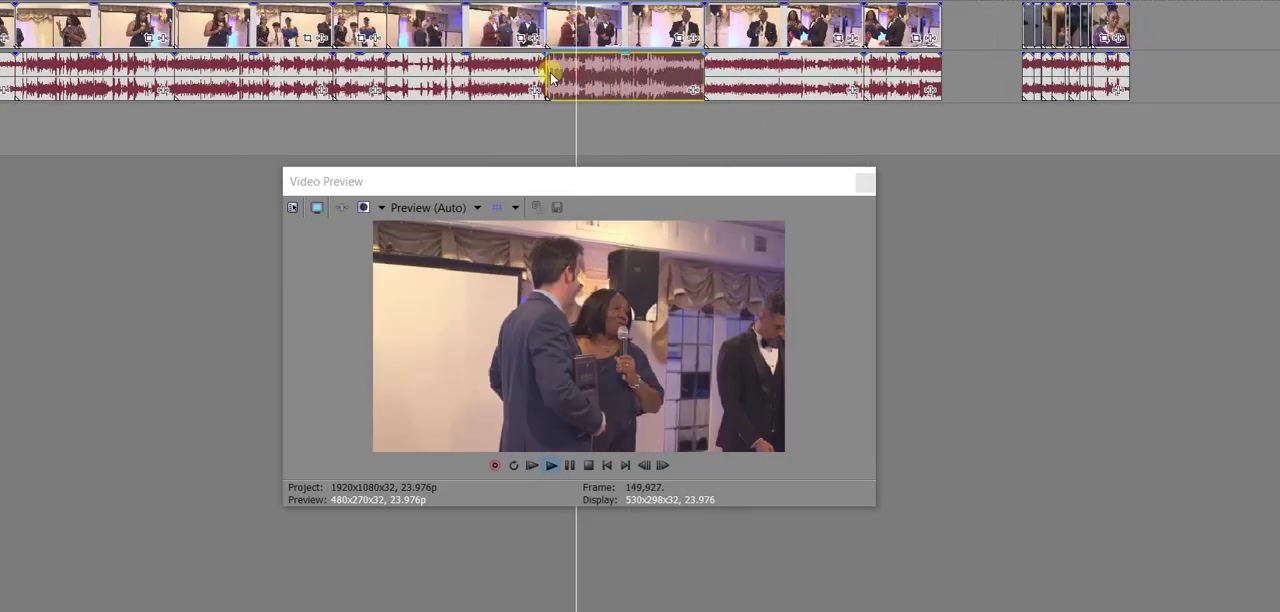
pyautogui.scroll(3, 560, 78)
pyautogui.scroll(1, 700, 88)
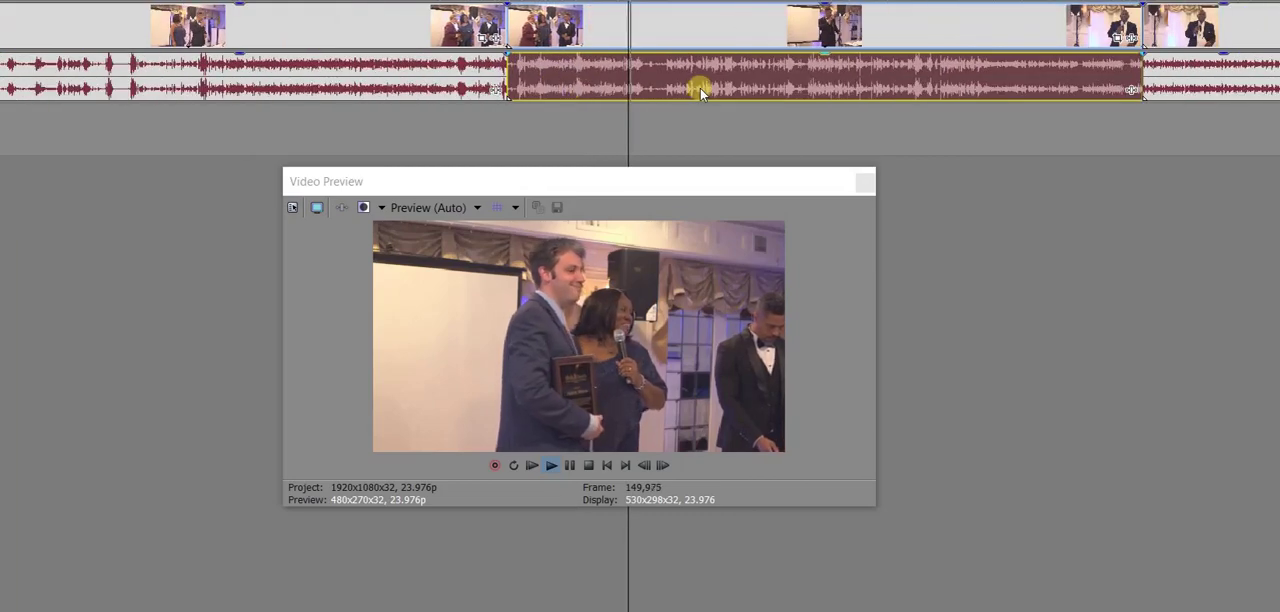
pyautogui.click(685, 113)
pyautogui.click(606, 113)
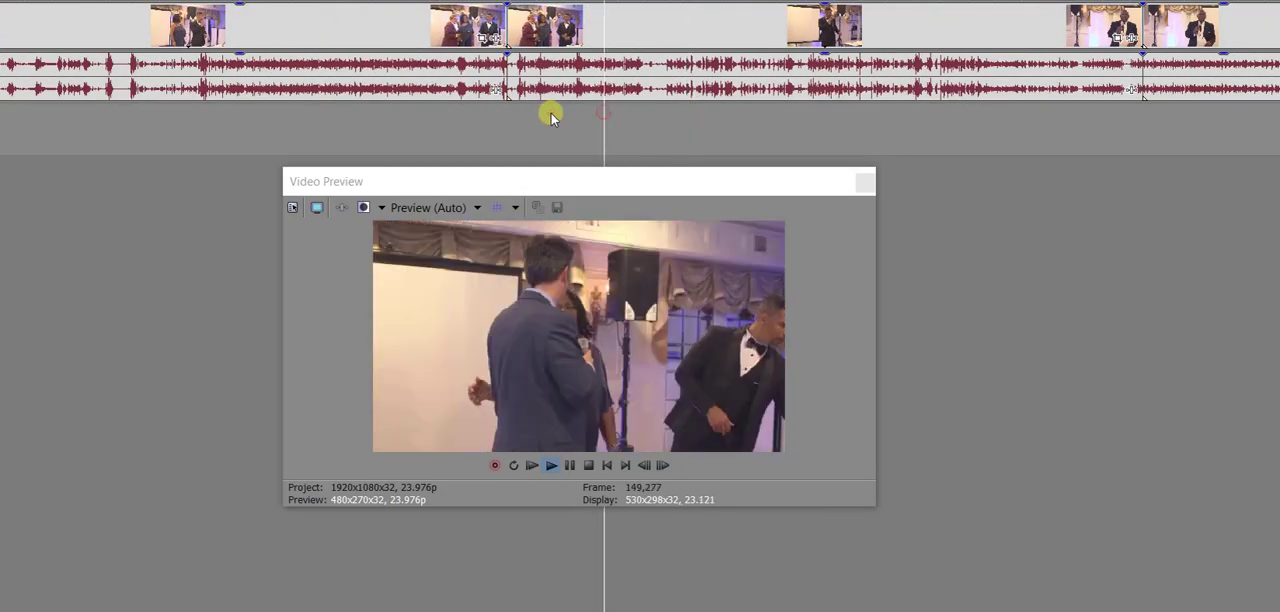
pyautogui.click(551, 113)
pyautogui.click(586, 112)
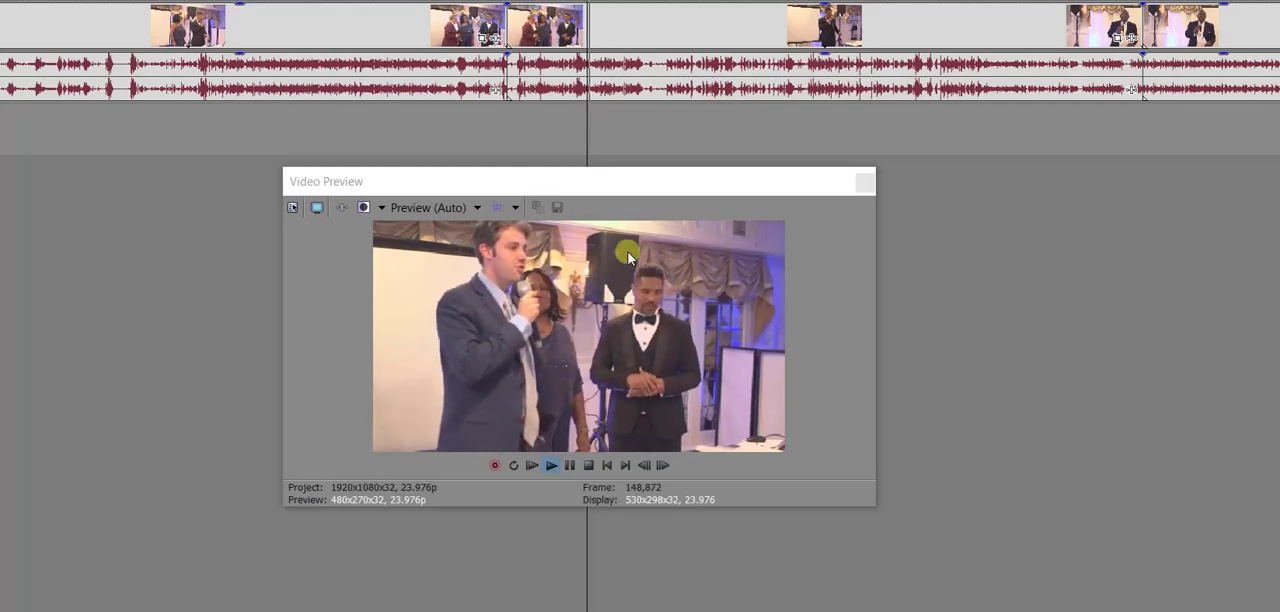
pyautogui.scroll(-3, 797, 114)
pyautogui.click(806, 117)
pyautogui.scroll(3, 911, 109)
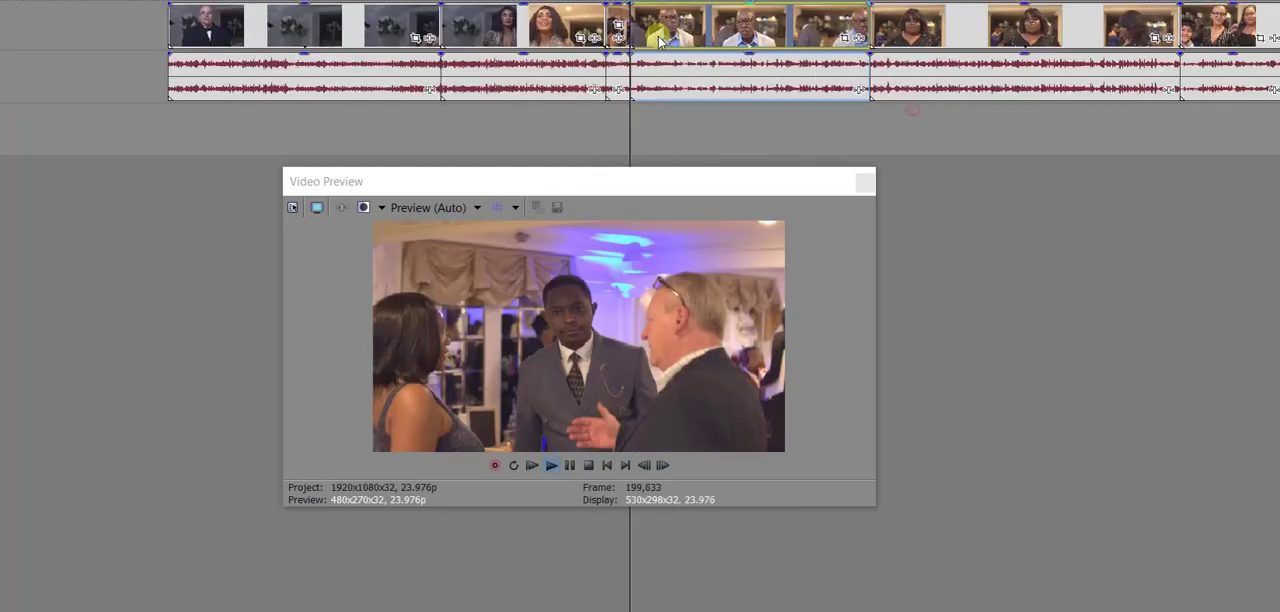
pyautogui.click(675, 78)
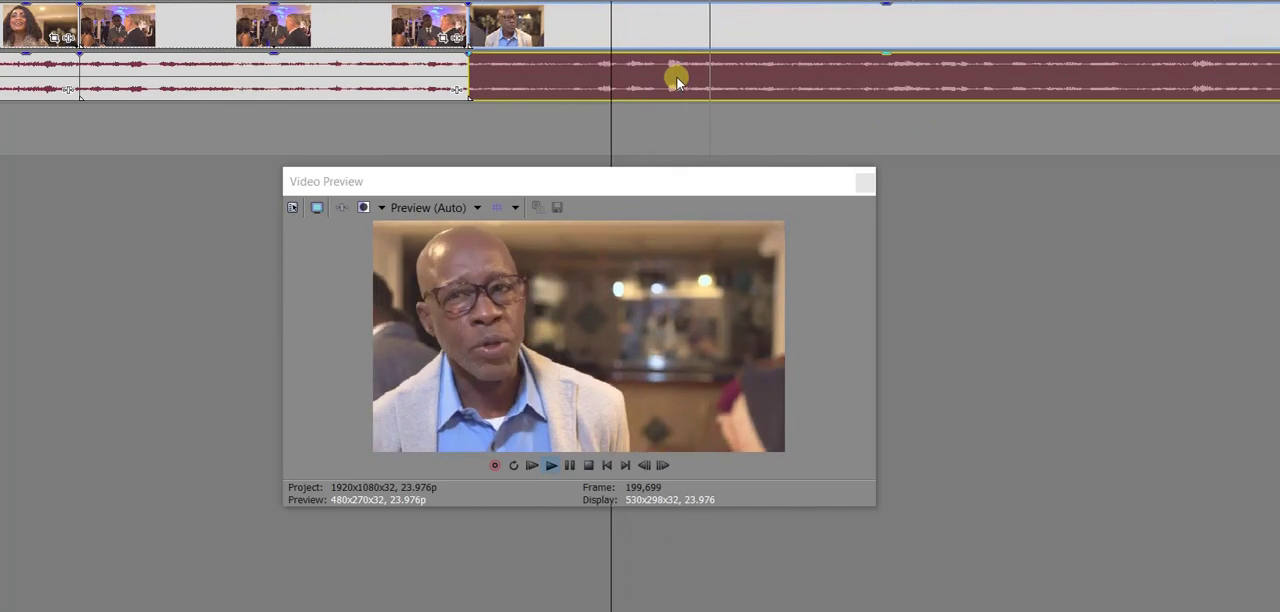
pyautogui.scroll(-2, 672, 82)
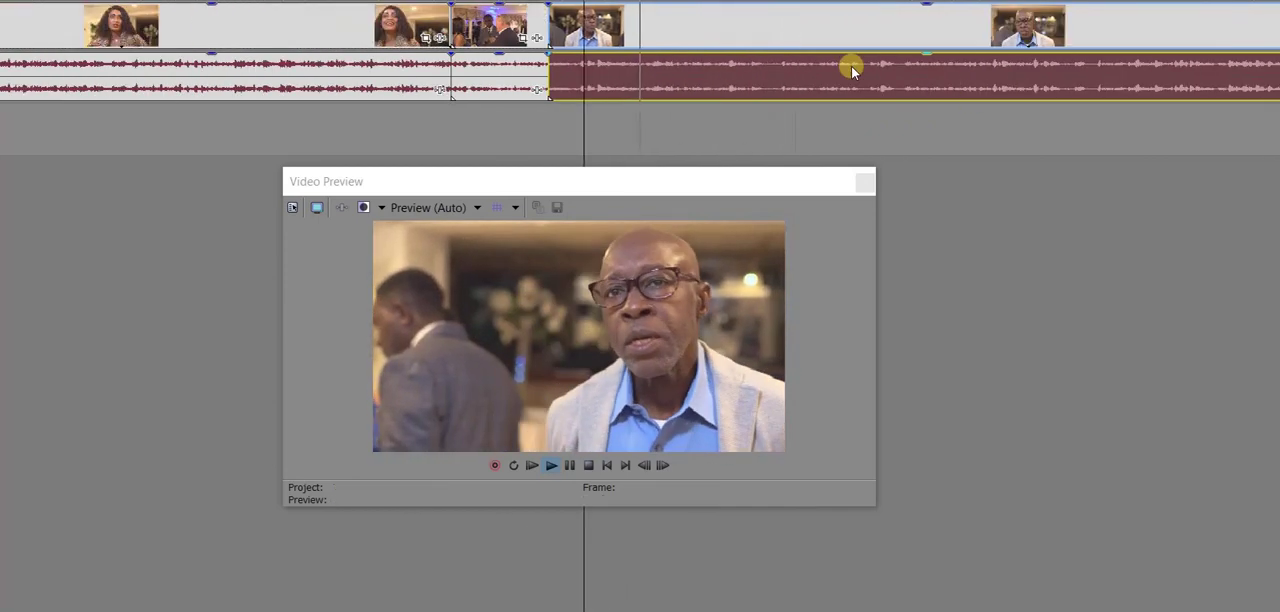
pyautogui.click(663, 73)
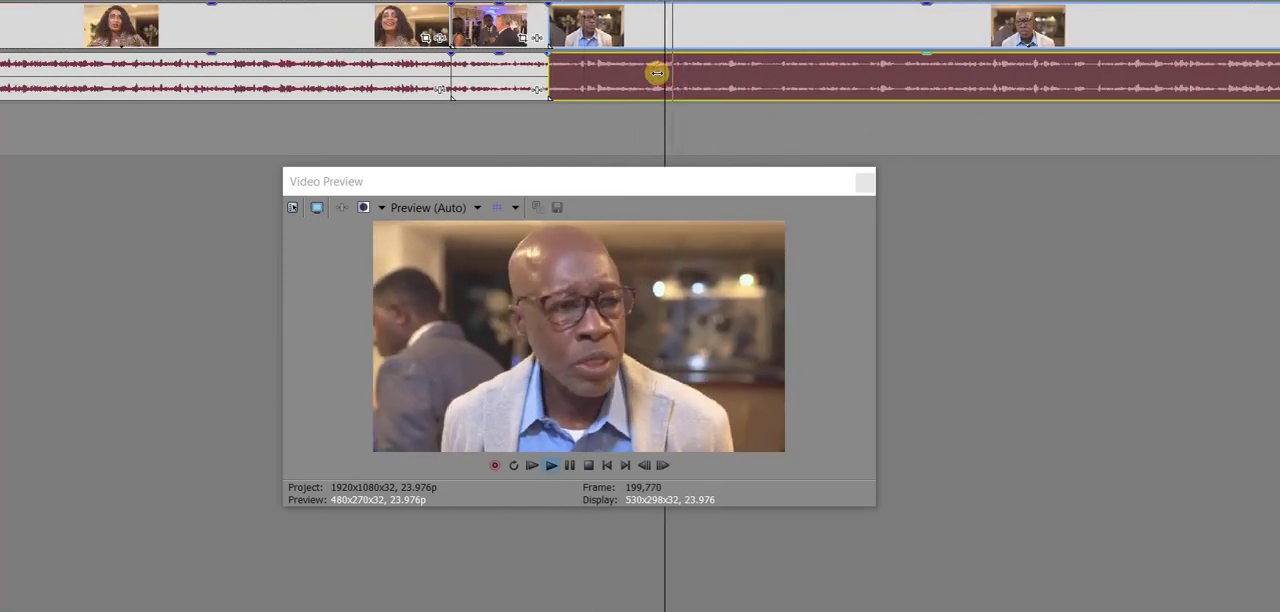
pyautogui.scroll(1, 657, 73)
pyautogui.scroll(3, 657, 73)
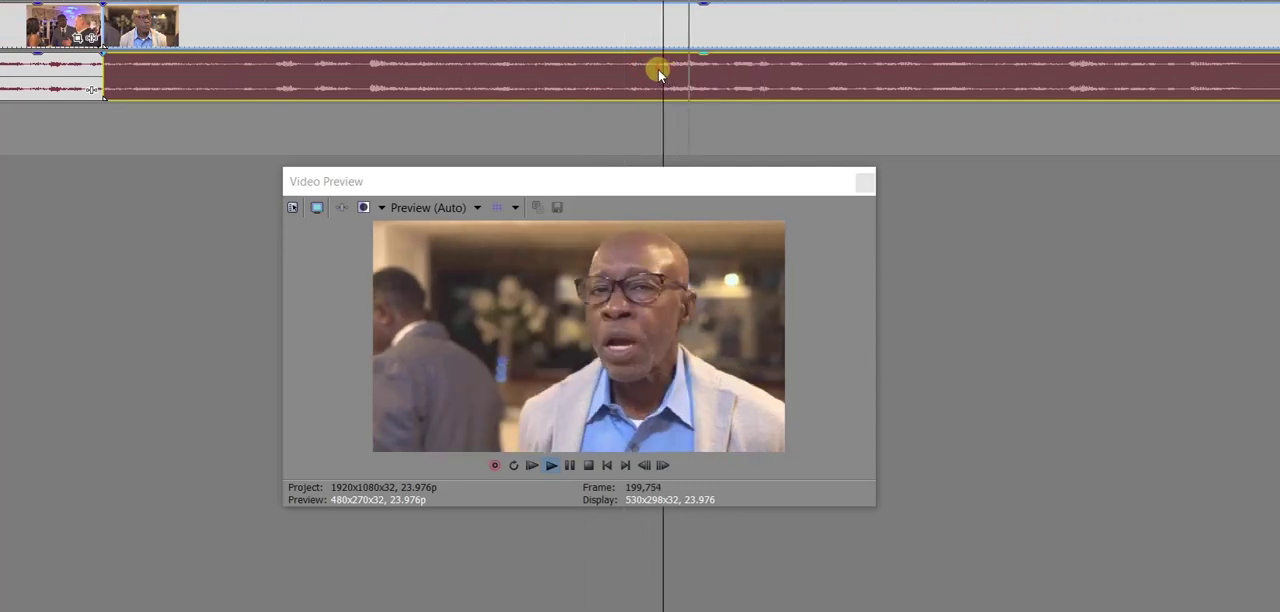
pyautogui.scroll(-3, 659, 73)
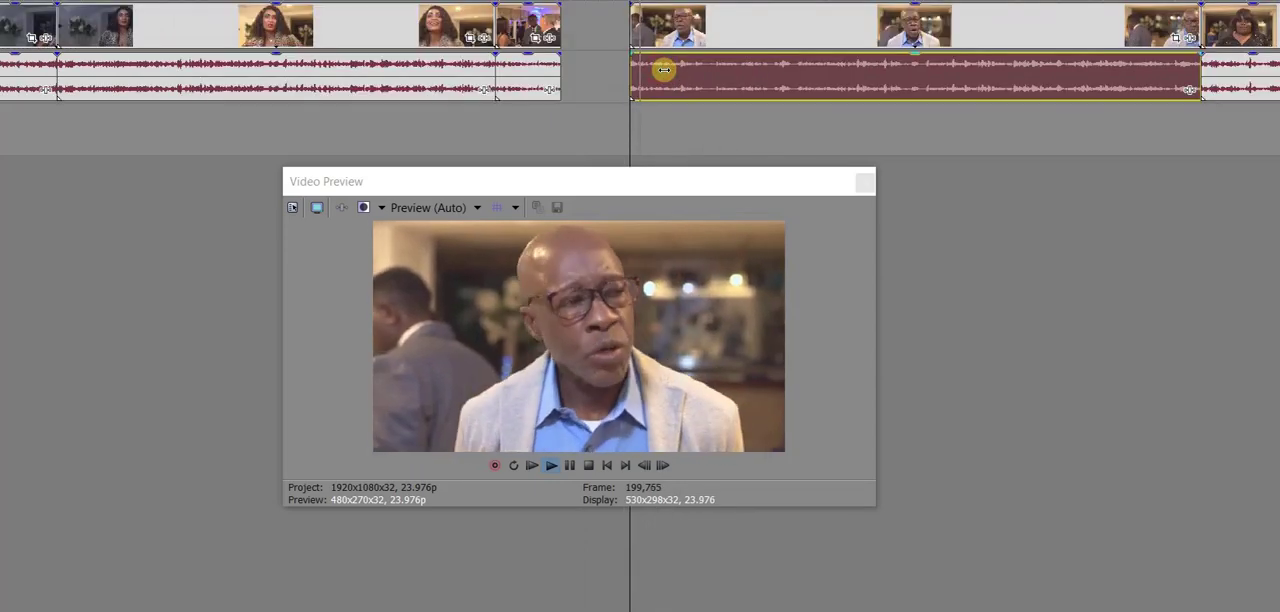